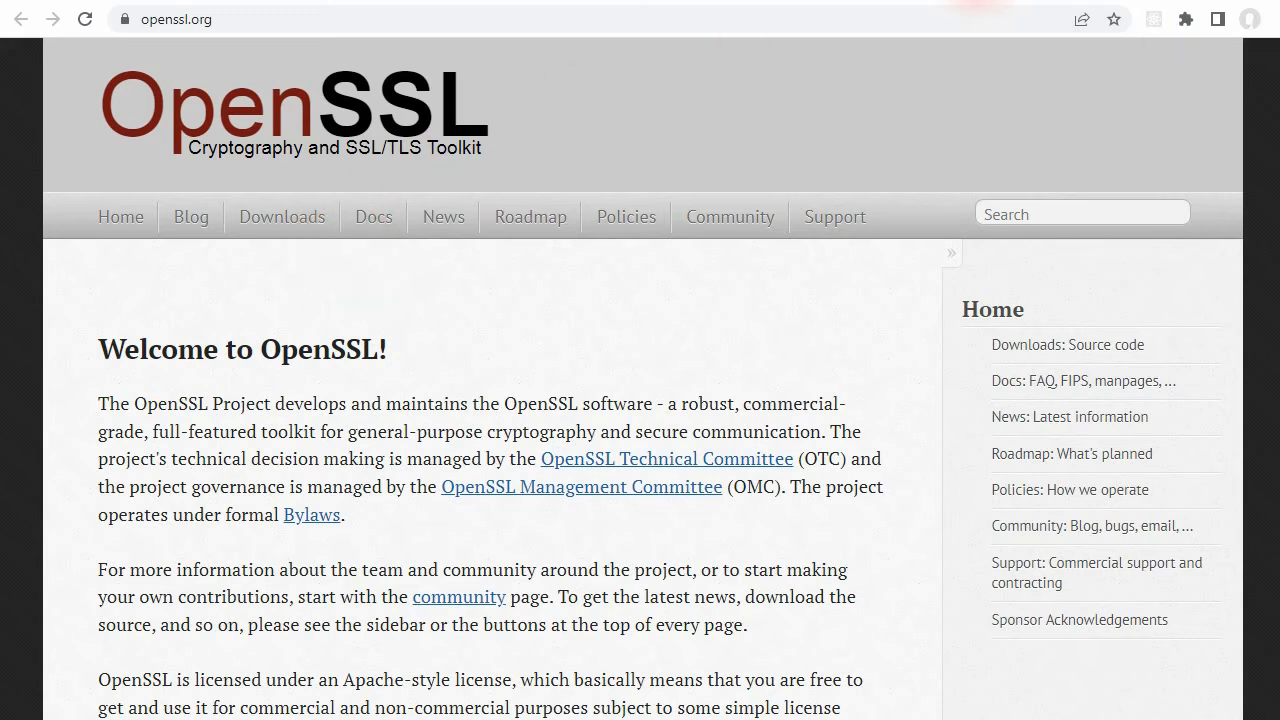
# Step: Change the OpenSSL command prompt's working directory to c:/tmp/dkim-keys, using the path of the open folder
pyautogui.click(970, 2)
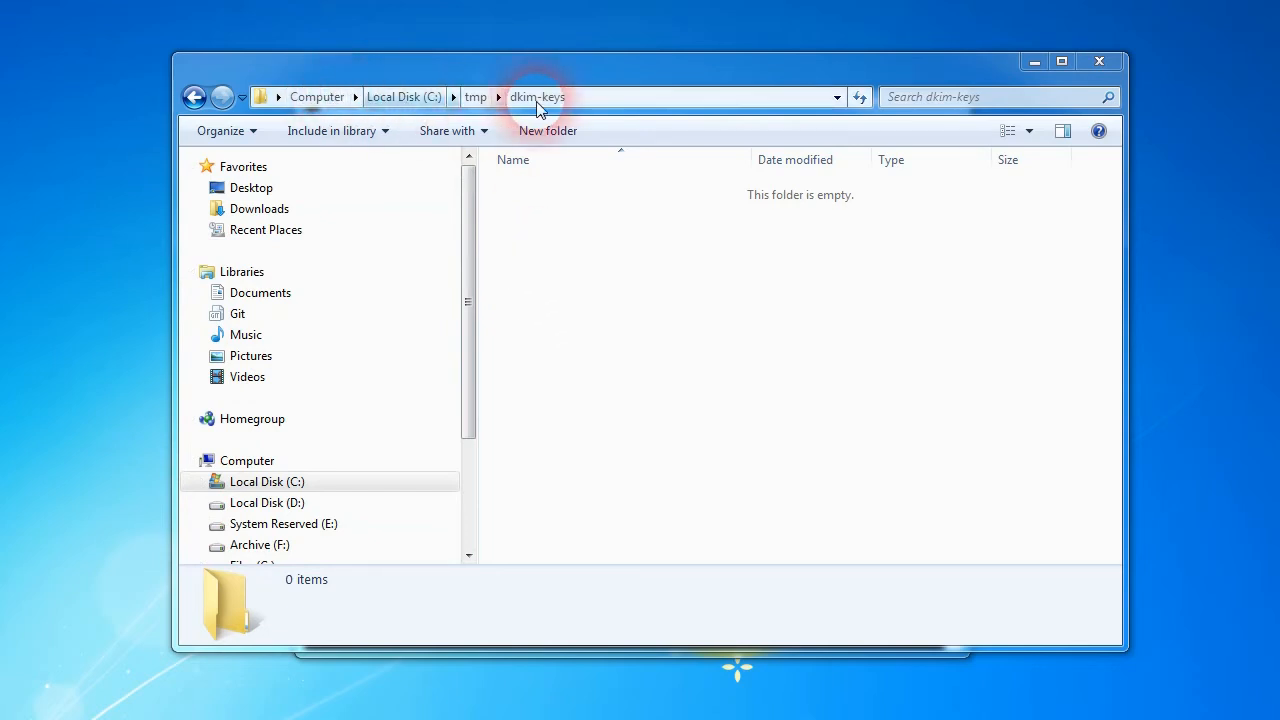
pyautogui.click(590, 100)
pyautogui.click(614, 334)
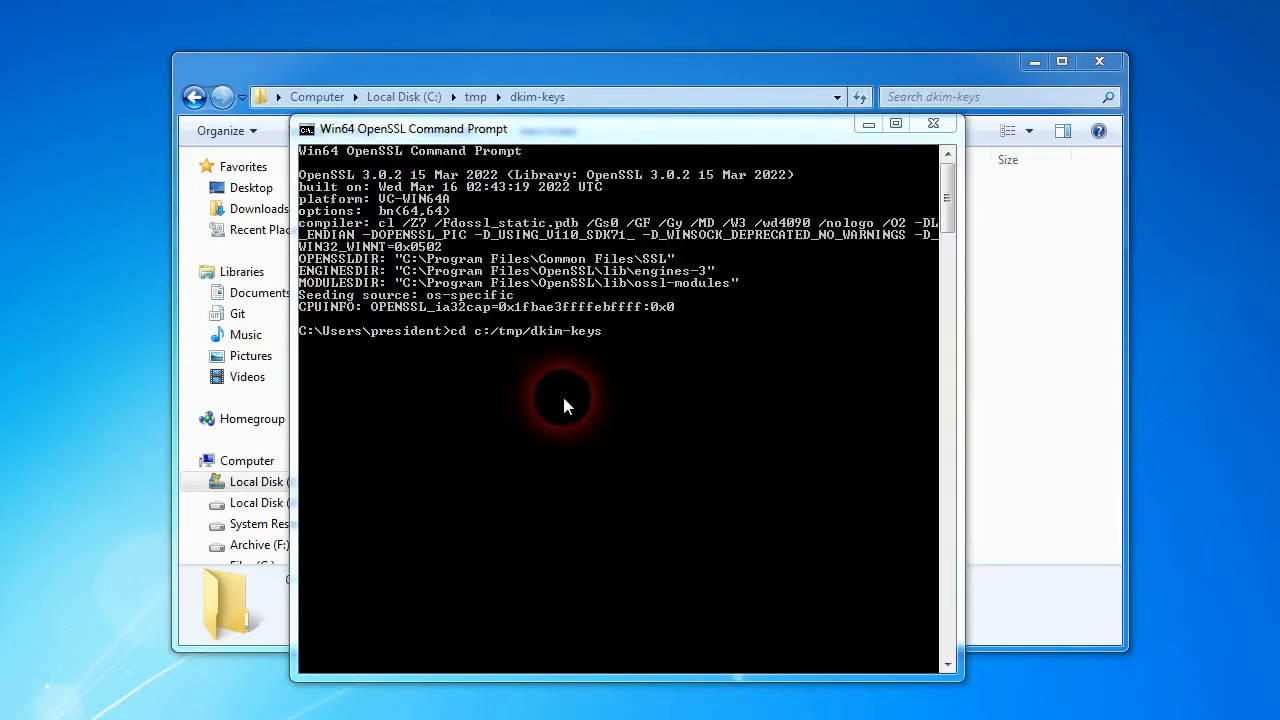
pyautogui.press('Return')
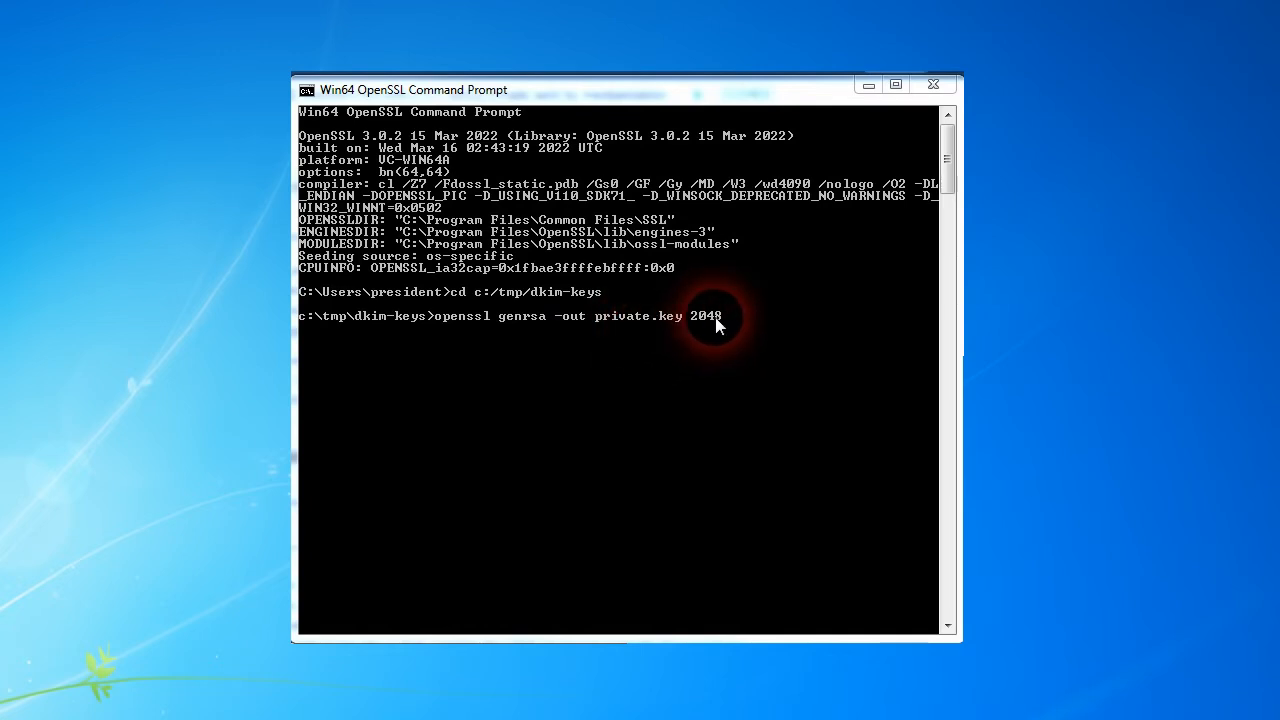
# Step: Generate a 2048-bit RSA key as private.key with openssl genrsa and export its public key to public.key
pyautogui.press('Return')
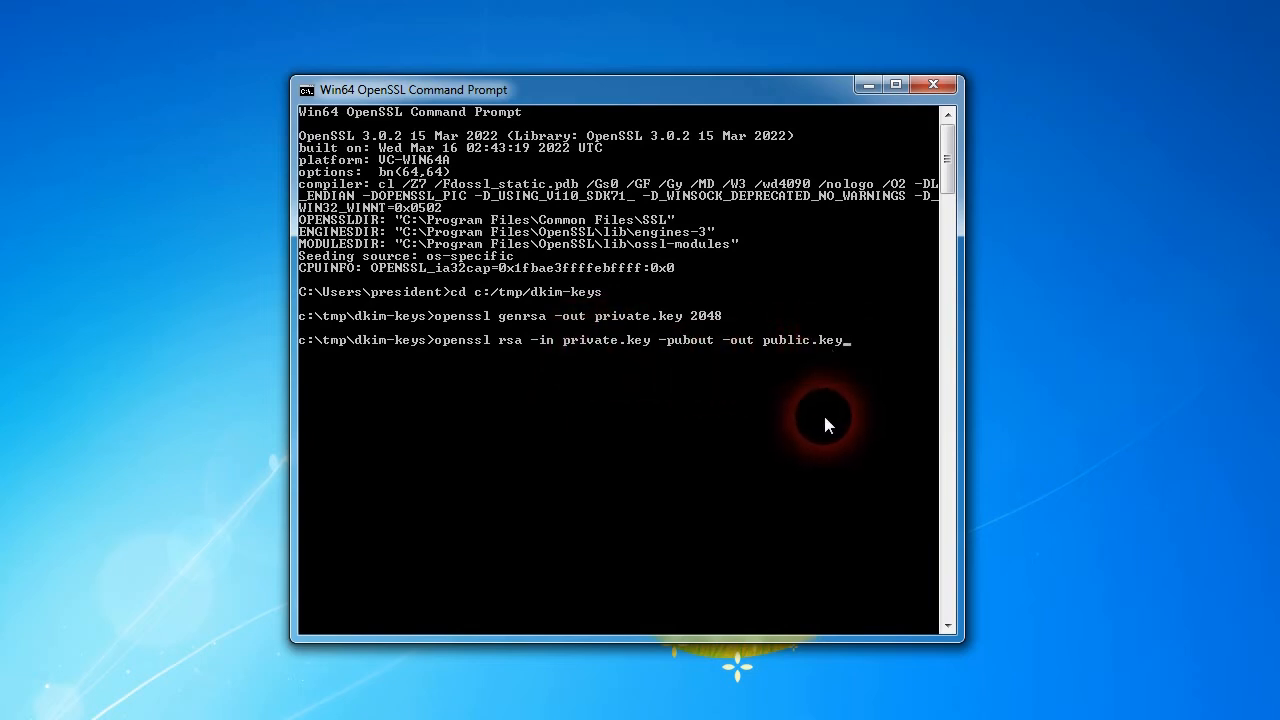
pyautogui.press('Return')
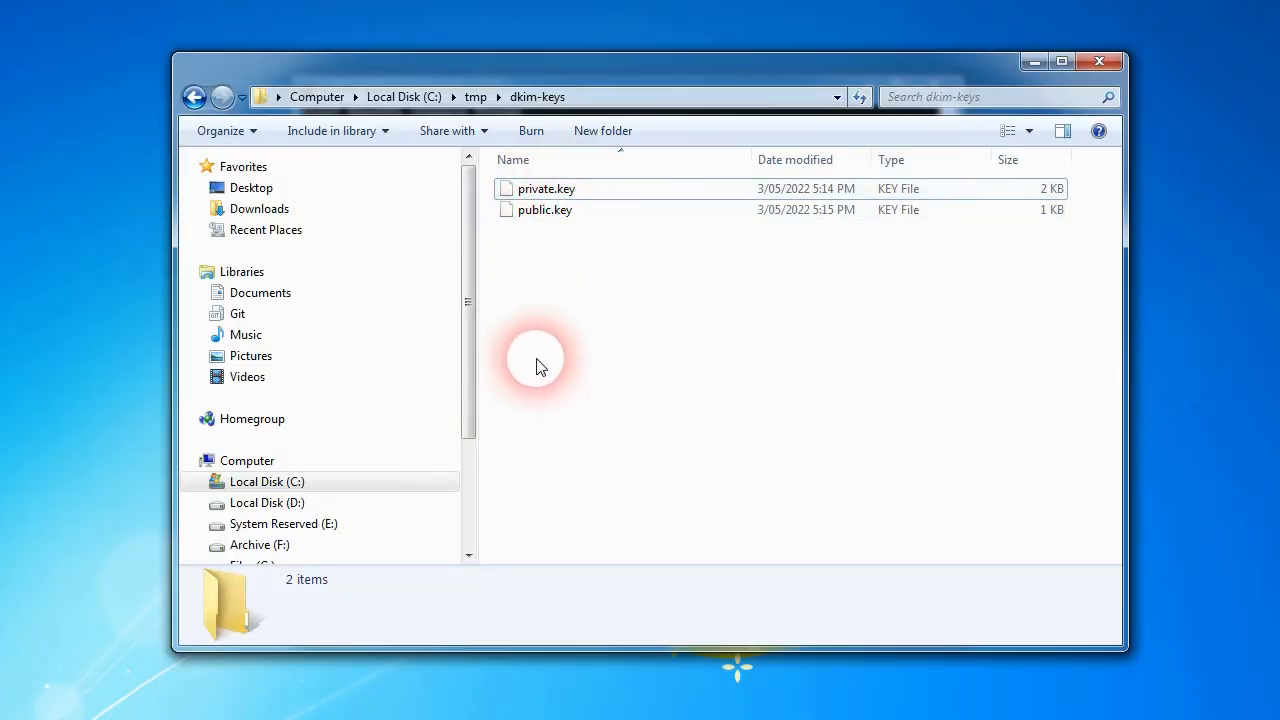
# Step: Convert private.key to an unencrypted PKCS#8 file named private.pem with openssl pkcs8 -topk8 -nocrypt
pyautogui.rightClick(536, 410)
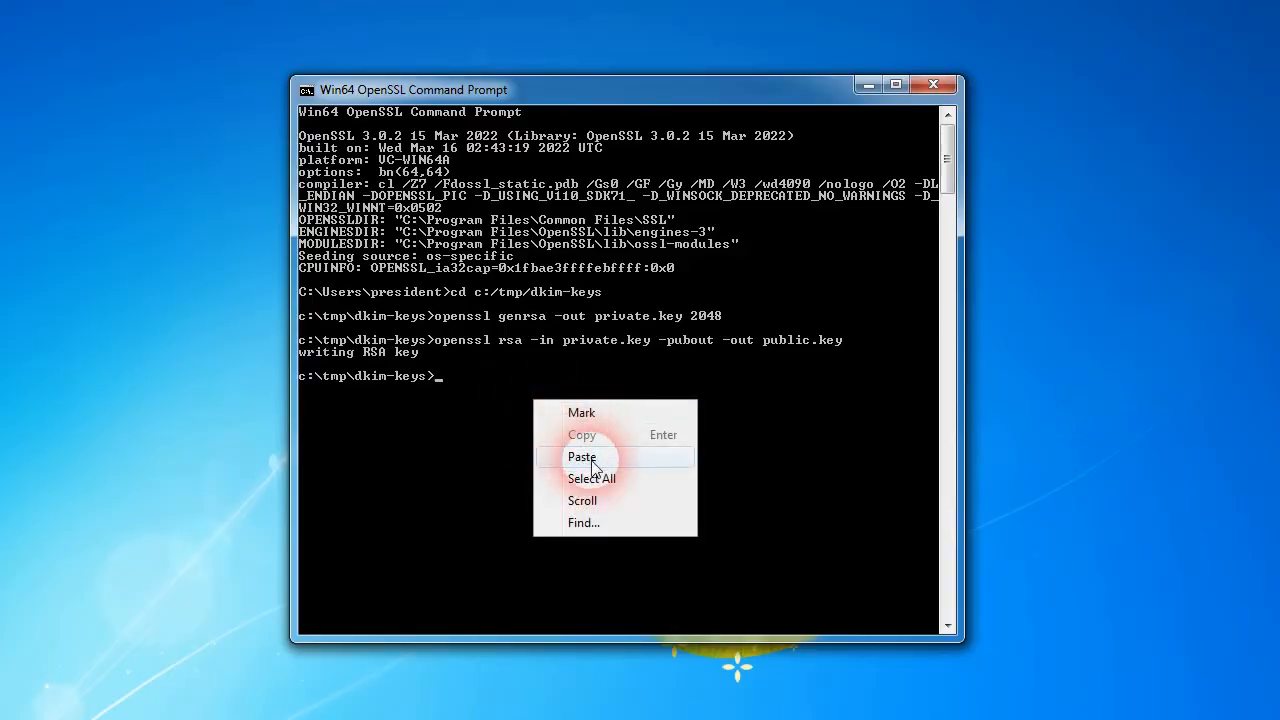
pyautogui.click(557, 454)
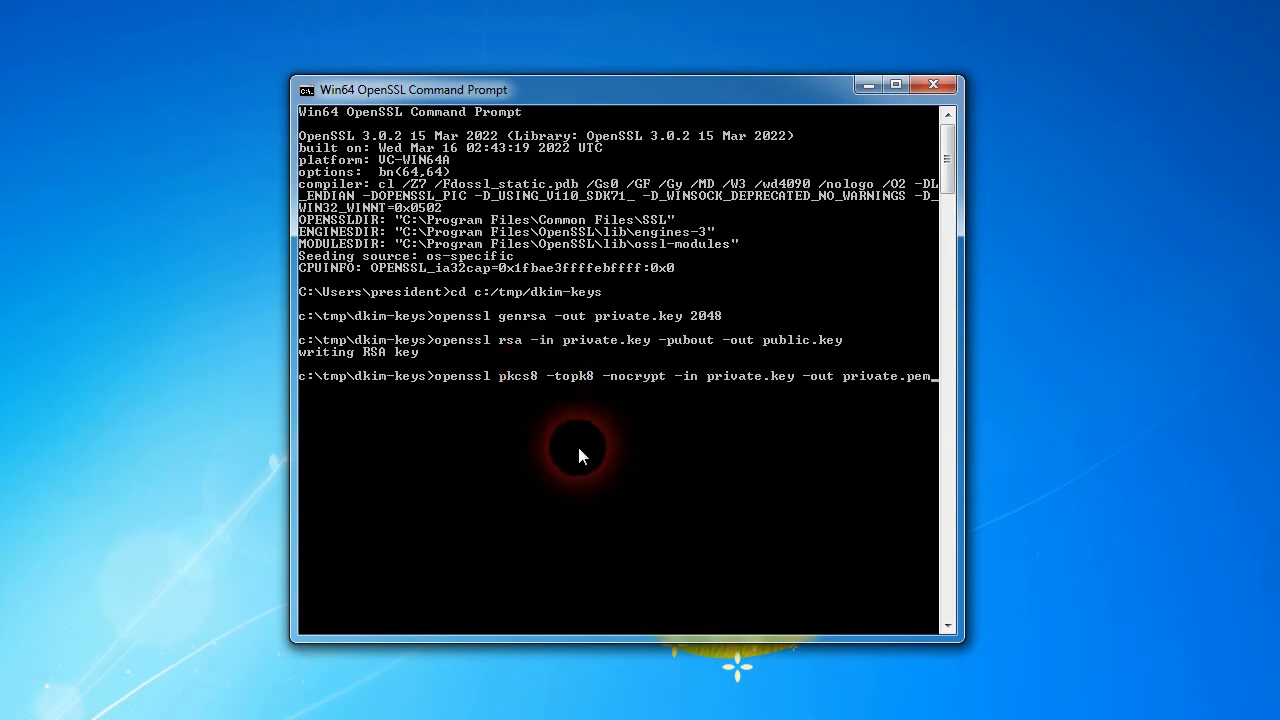
pyautogui.press('Return')
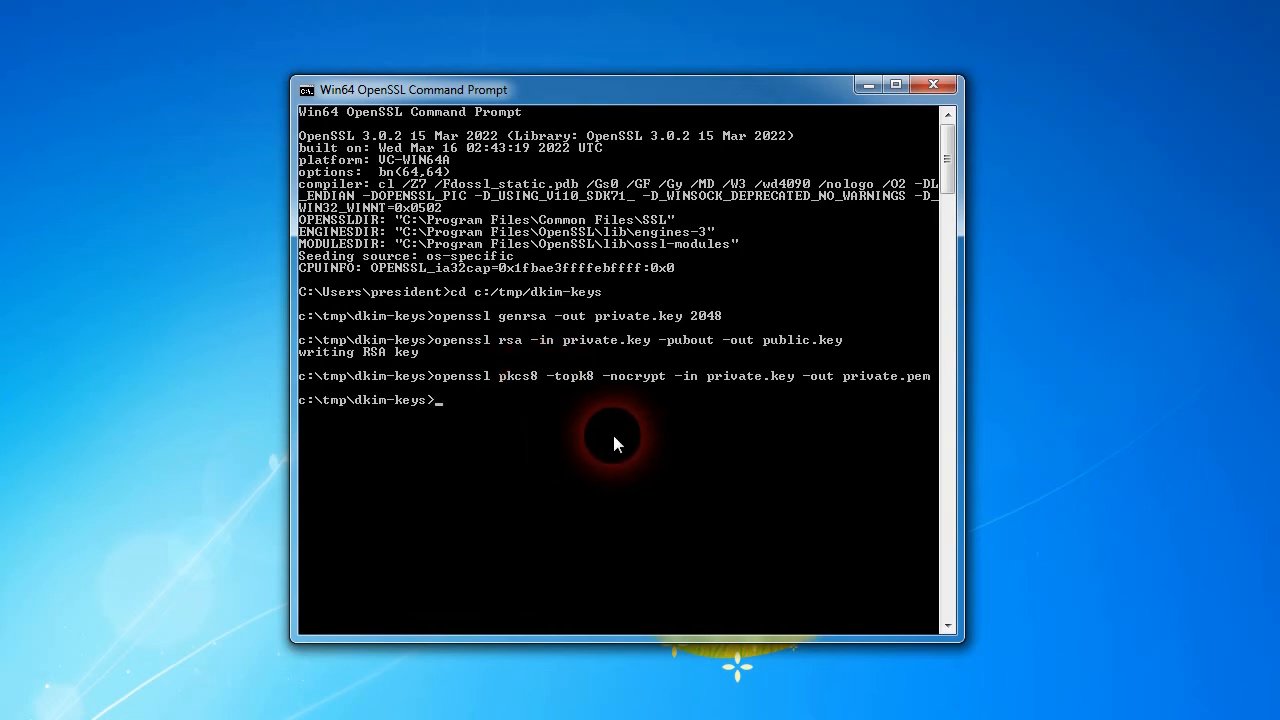
# Step: Open private.key, private.pem and public.key from the dkim-keys folder together in Notepad++
pyautogui.click(565, 344)
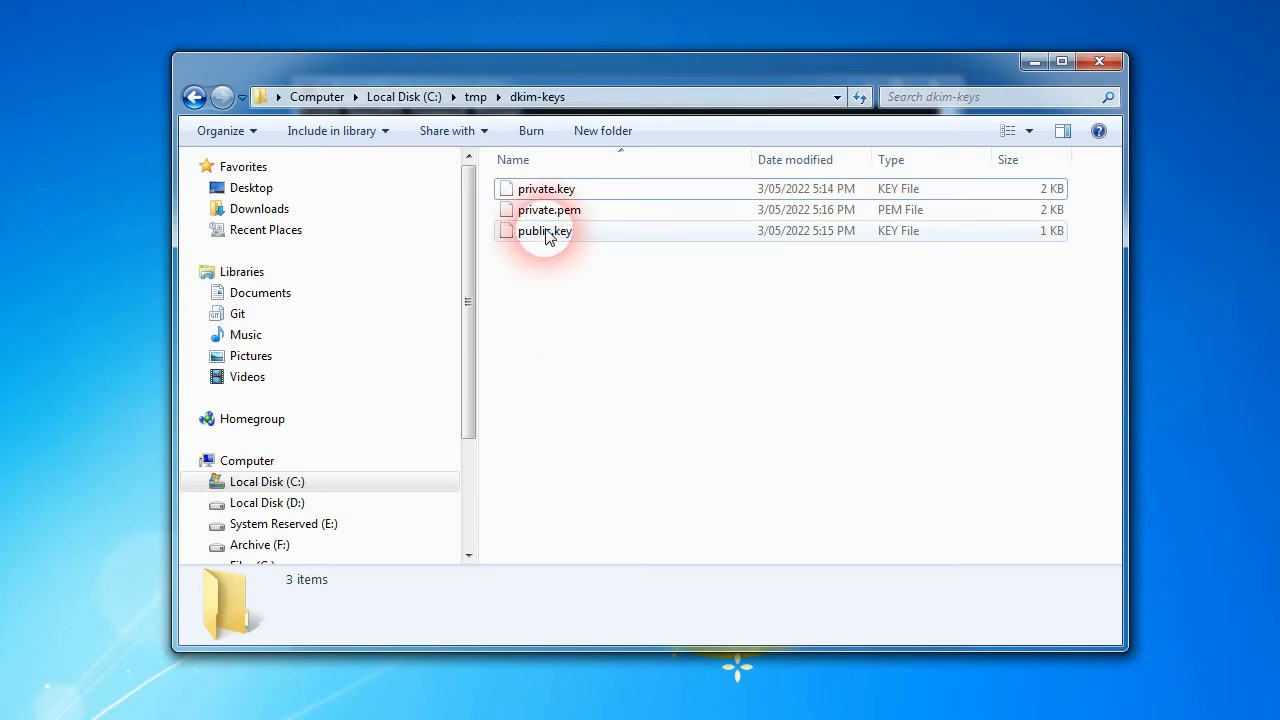
pyautogui.hotkey('ctrl', 'a')
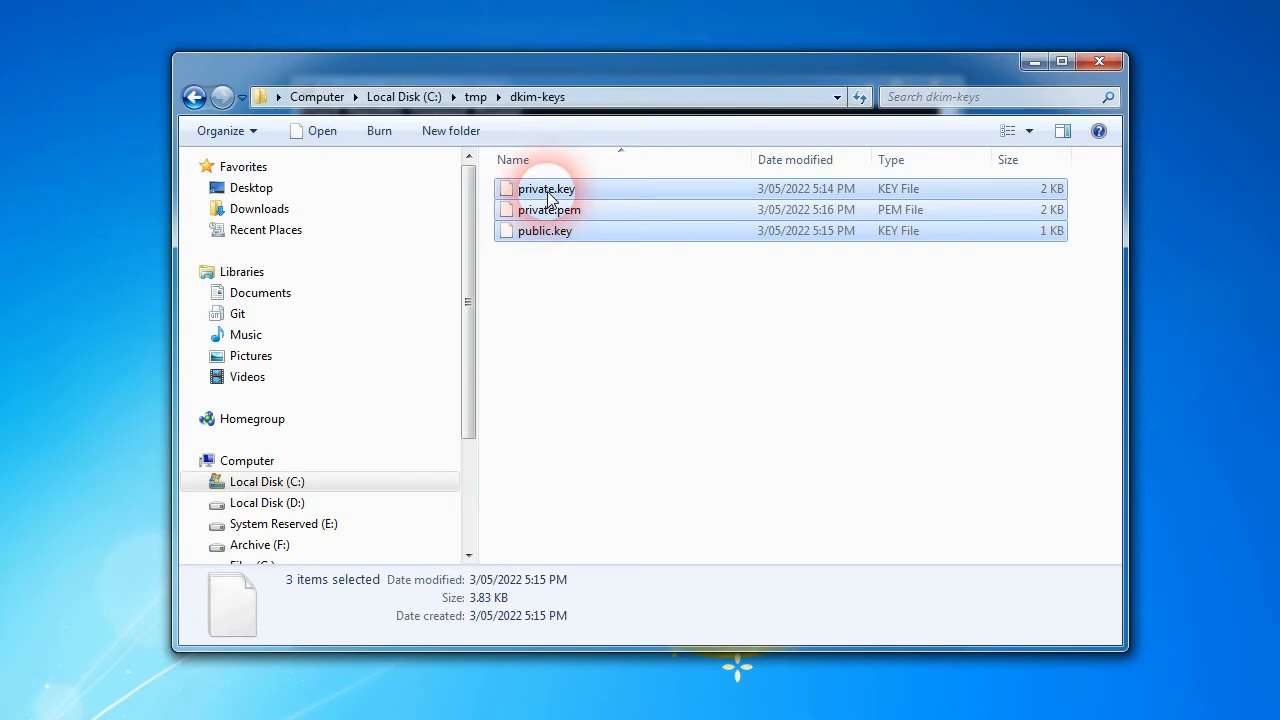
pyautogui.rightClick(548, 199)
pyautogui.click(575, 229)
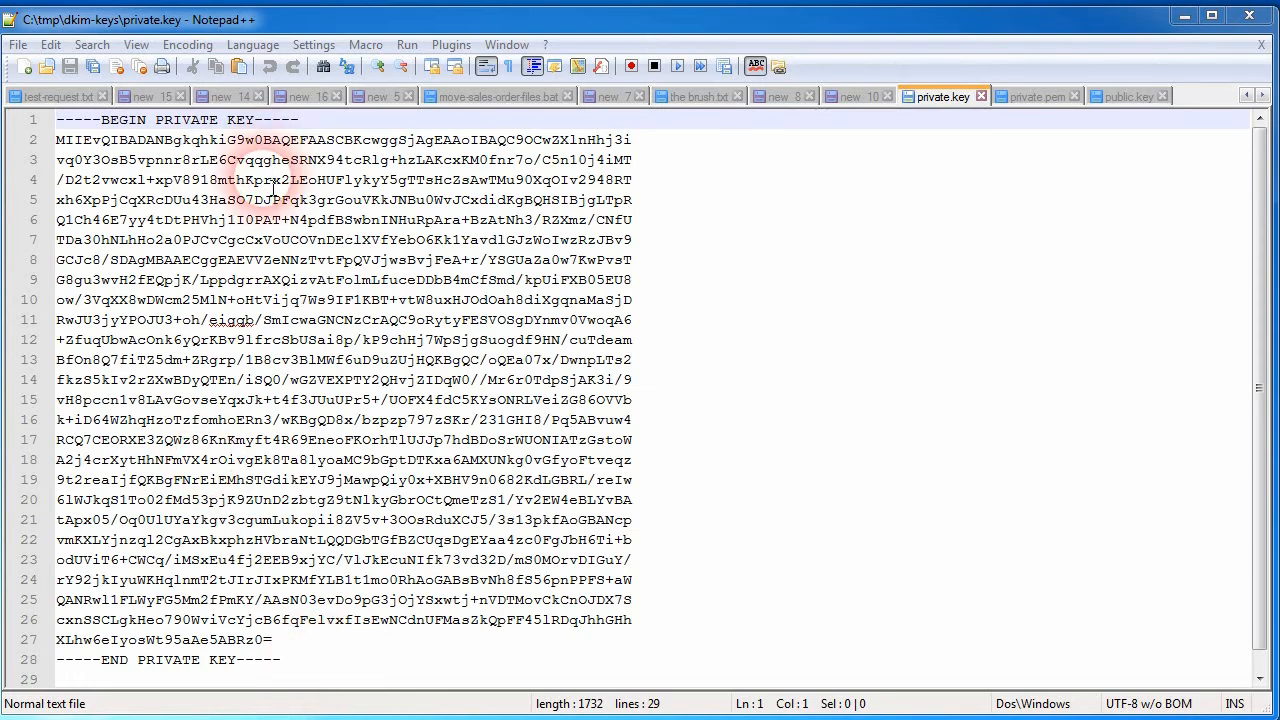
# Step: Examine the contents of private.key, public.key and private.pem, including the private key's begin and end markers
pyautogui.doubleClick(201, 122)
pyautogui.click(326, 660)
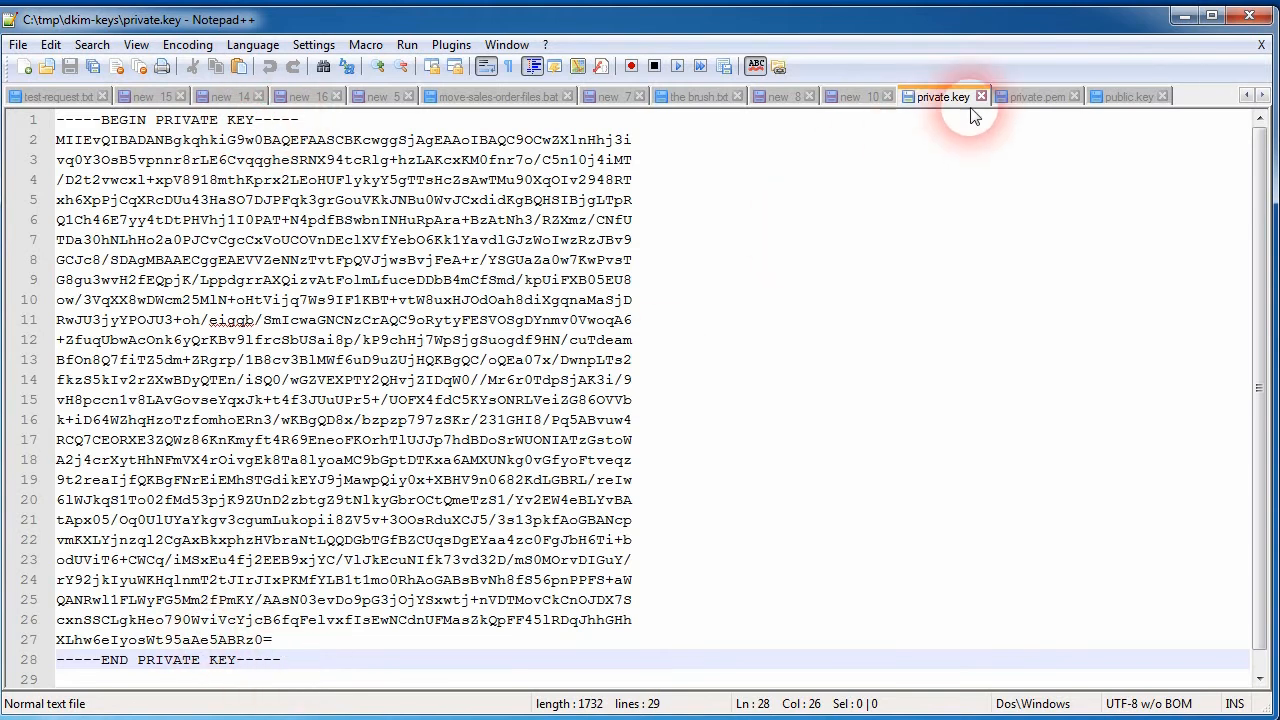
pyautogui.click(1037, 97)
pyautogui.click(1128, 97)
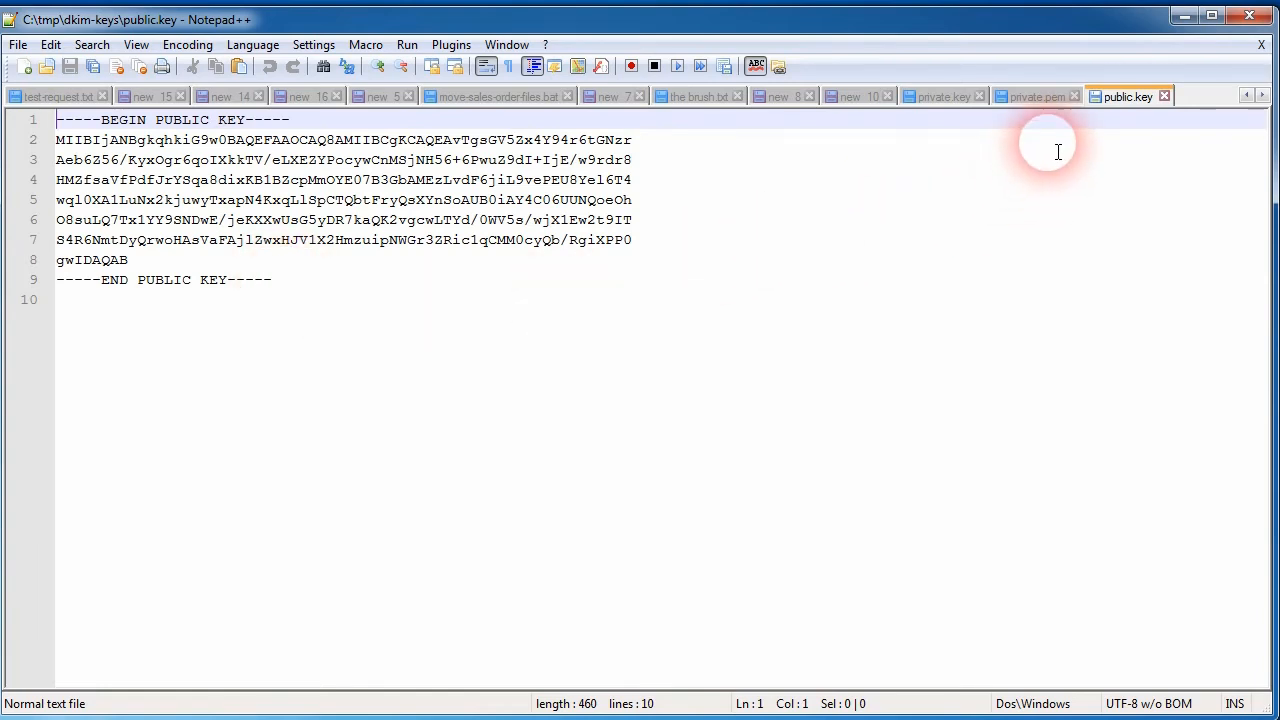
pyautogui.click(1042, 97)
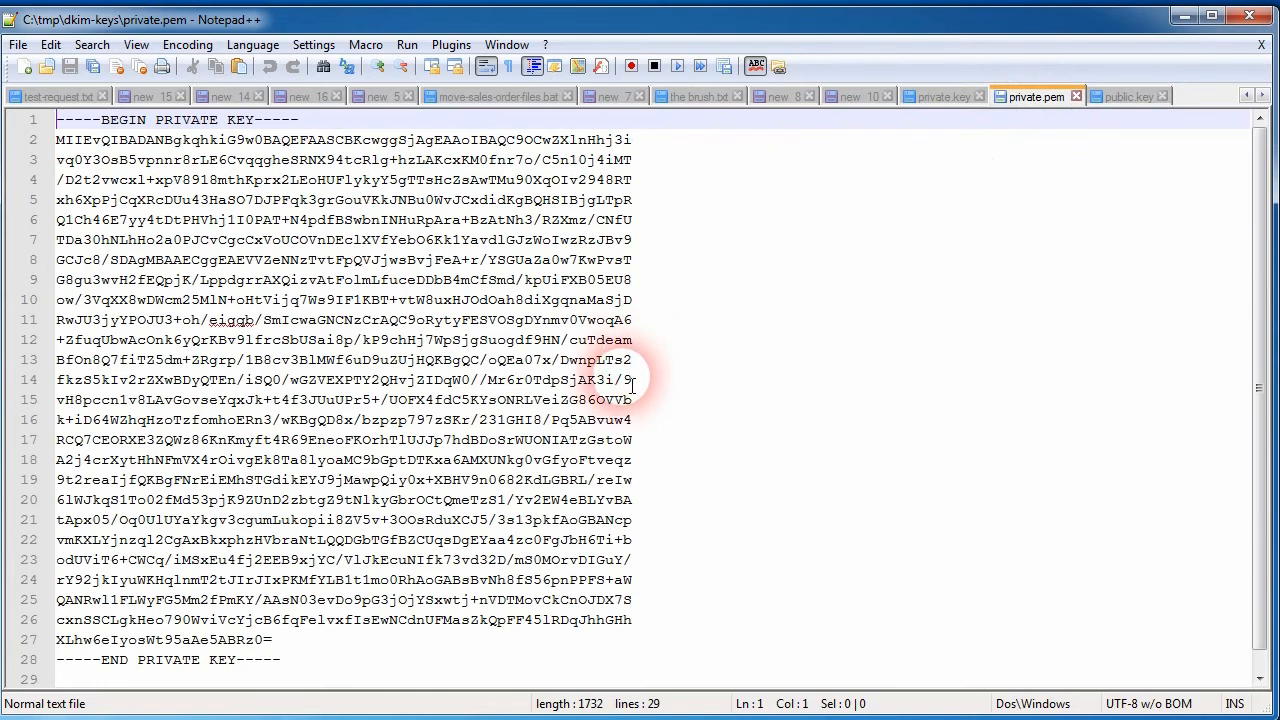
# Step: Create a new document and paste the sample DKIM record containing v=DKIM1; k=rsa; p= and a sample public key
pyautogui.hotkey('ctrl', 'n')
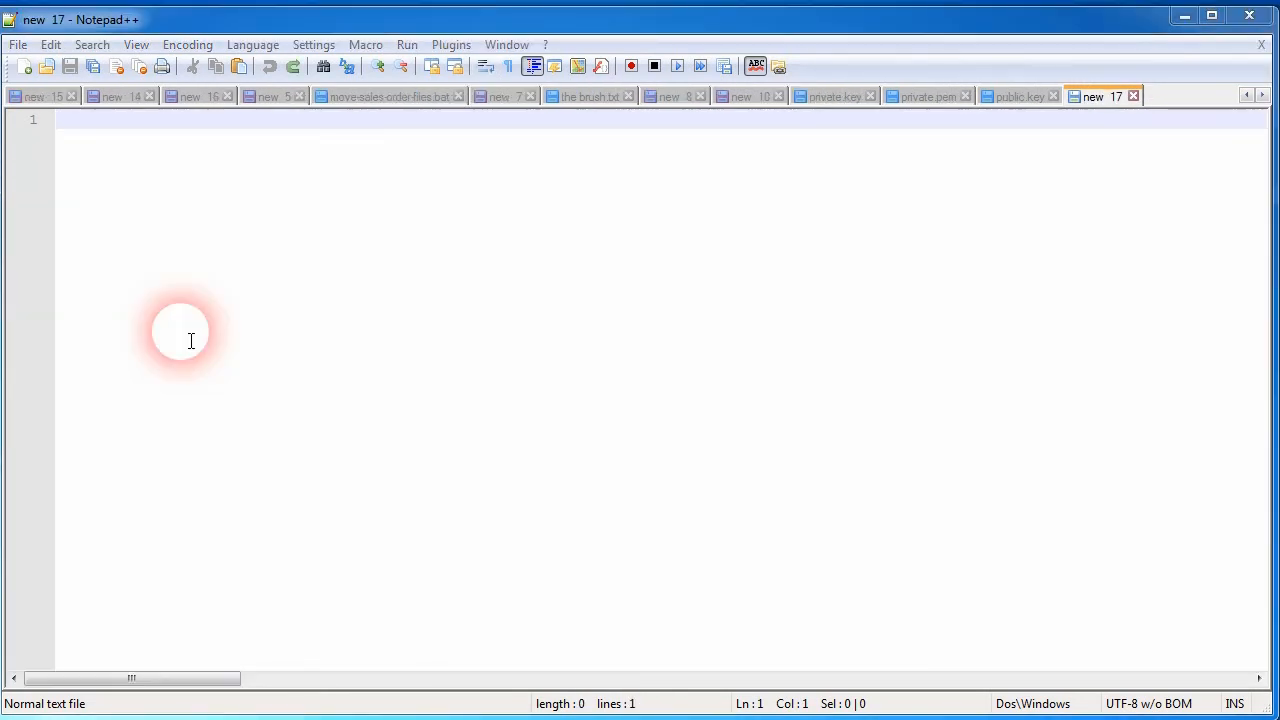
pyautogui.hotkey('ctrl', 'v')
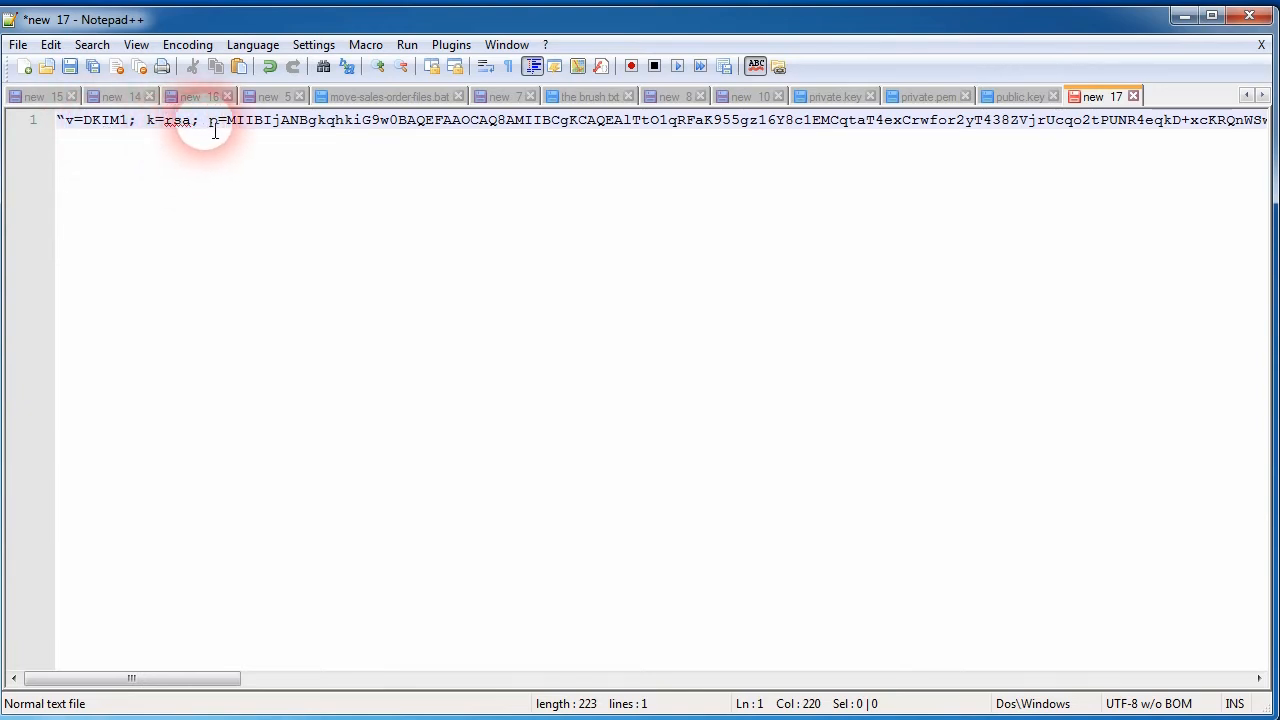
pyautogui.doubleClick(352, 127)
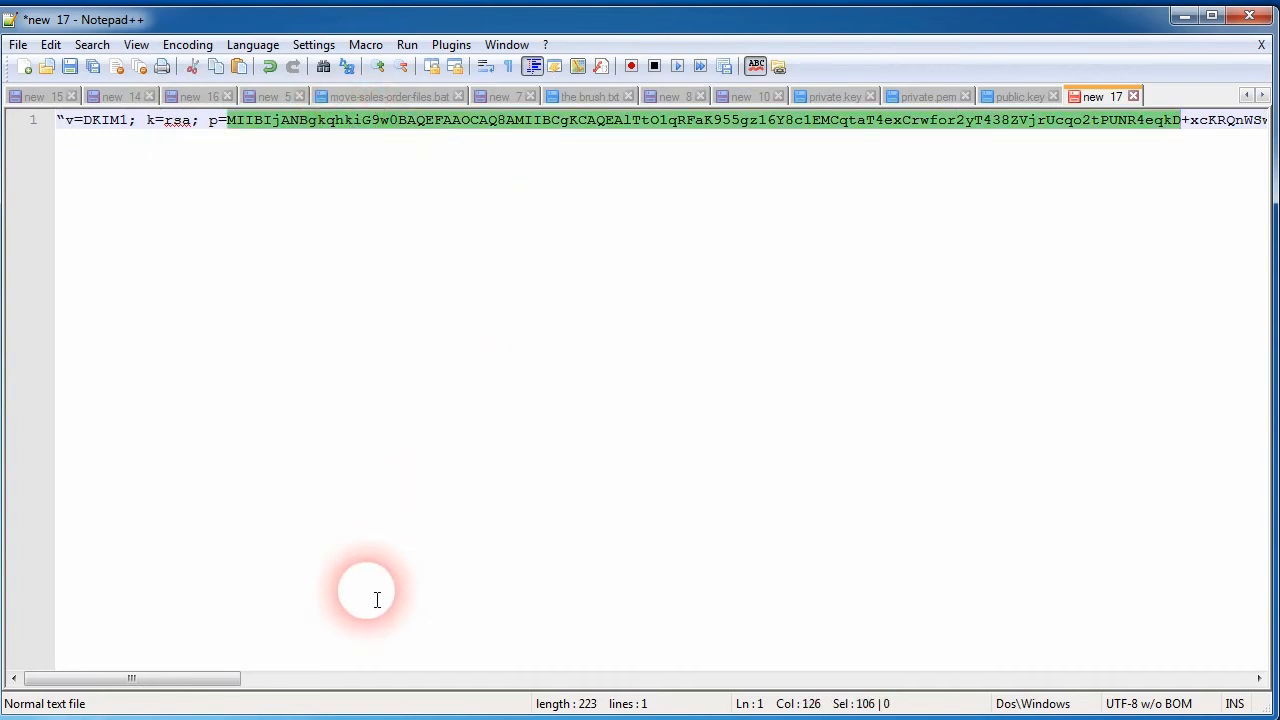
pyautogui.moveTo(200, 679); pyautogui.dragTo(132, 660)
# Step: Delete the BEGIN PUBLIC KEY and END PUBLIC KEY lines from public.key
pyautogui.click(1010, 96)
pyautogui.click(688, 331)
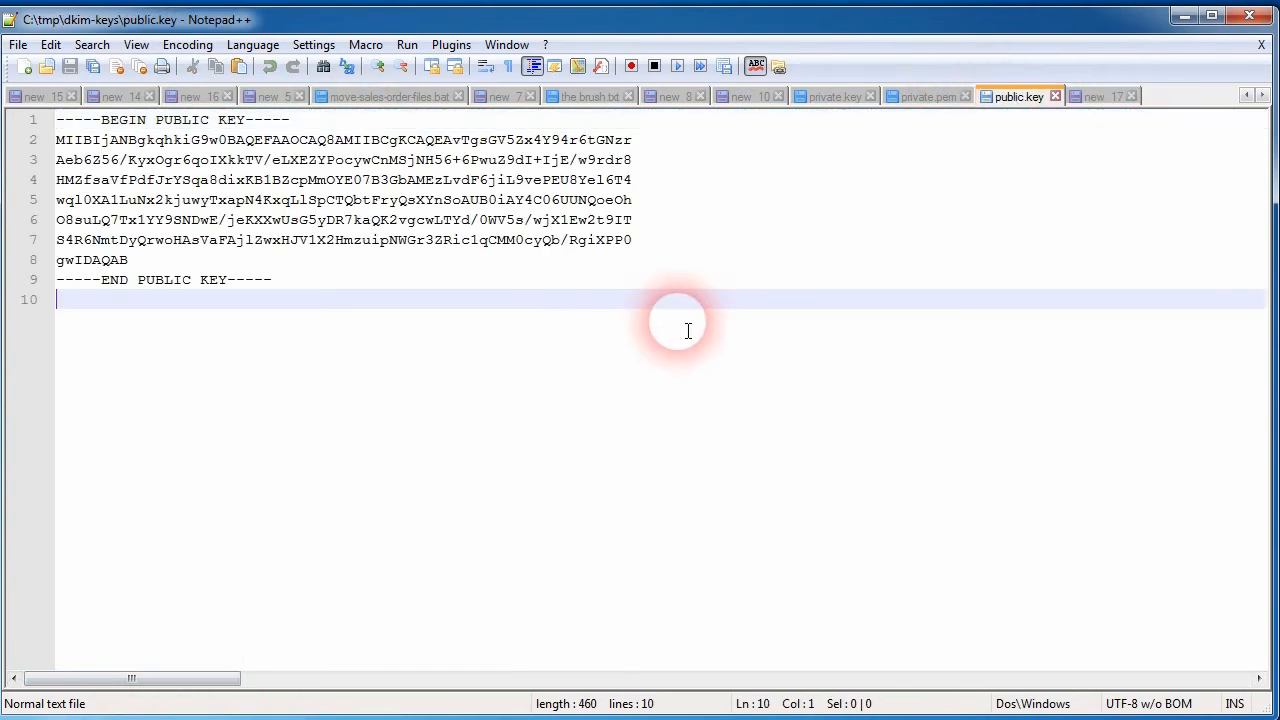
pyautogui.moveTo(366, 283); pyautogui.dragTo(33, 298)
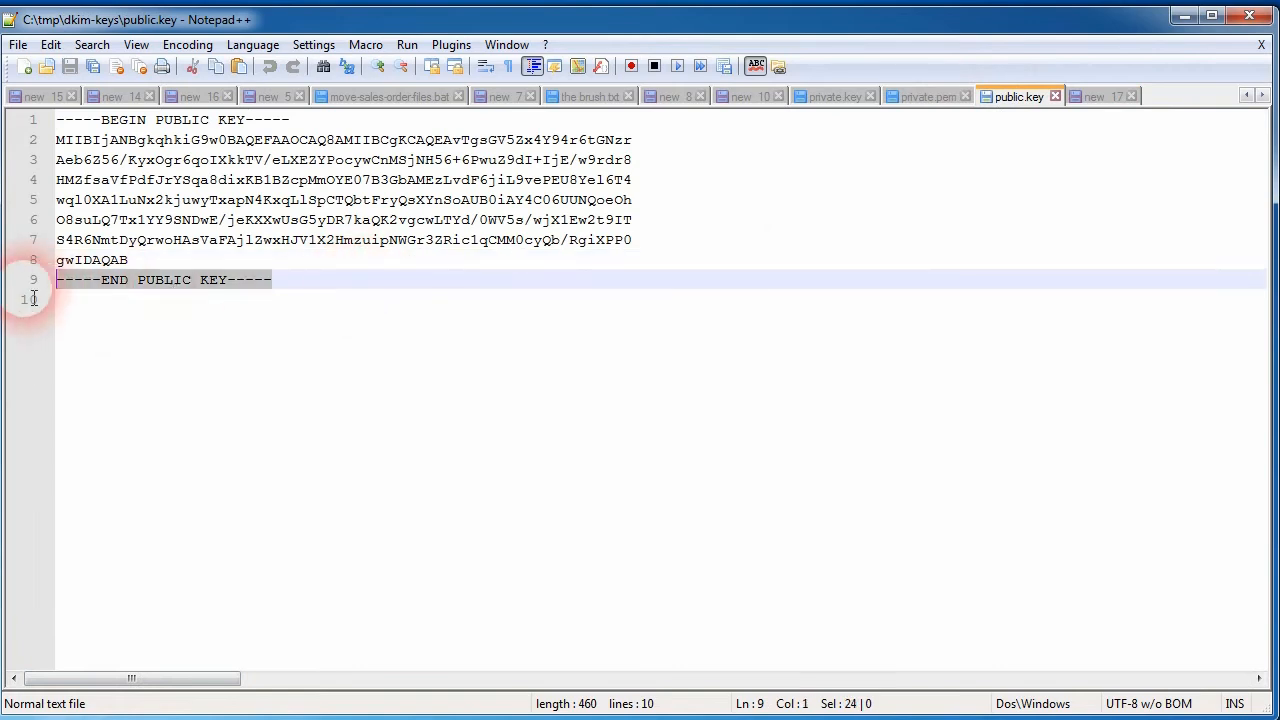
pyautogui.press('Delete')
pyautogui.press('Delete')
pyautogui.moveTo(293, 120); pyautogui.dragTo(35, 128)
pyautogui.press('Delete')
pyautogui.press('Delete')
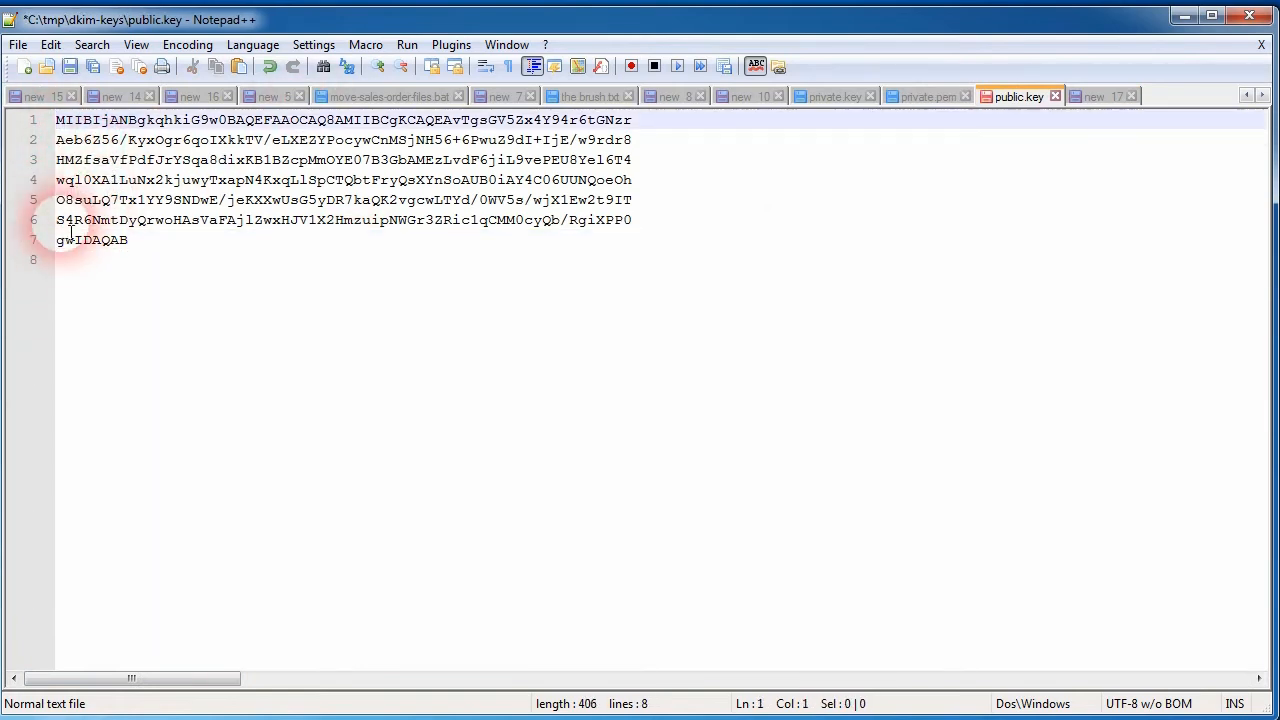
# Step: Join the remaining key lines in public.key into one continuous line
pyautogui.click(101, 240)
pyautogui.press('Home')
pyautogui.press('BackSpace')
pyautogui.press('Home')
pyautogui.press('BackSpace')
pyautogui.press('Home')
pyautogui.press('BackSpace')
pyautogui.press('Home')
pyautogui.press('BackSpace')
pyautogui.press('Home')
pyautogui.press('BackSpace')
pyautogui.press('Home')
pyautogui.press('BackSpace')
pyautogui.press('Delete')
pyautogui.press('Home')
pyautogui.press('Delete')
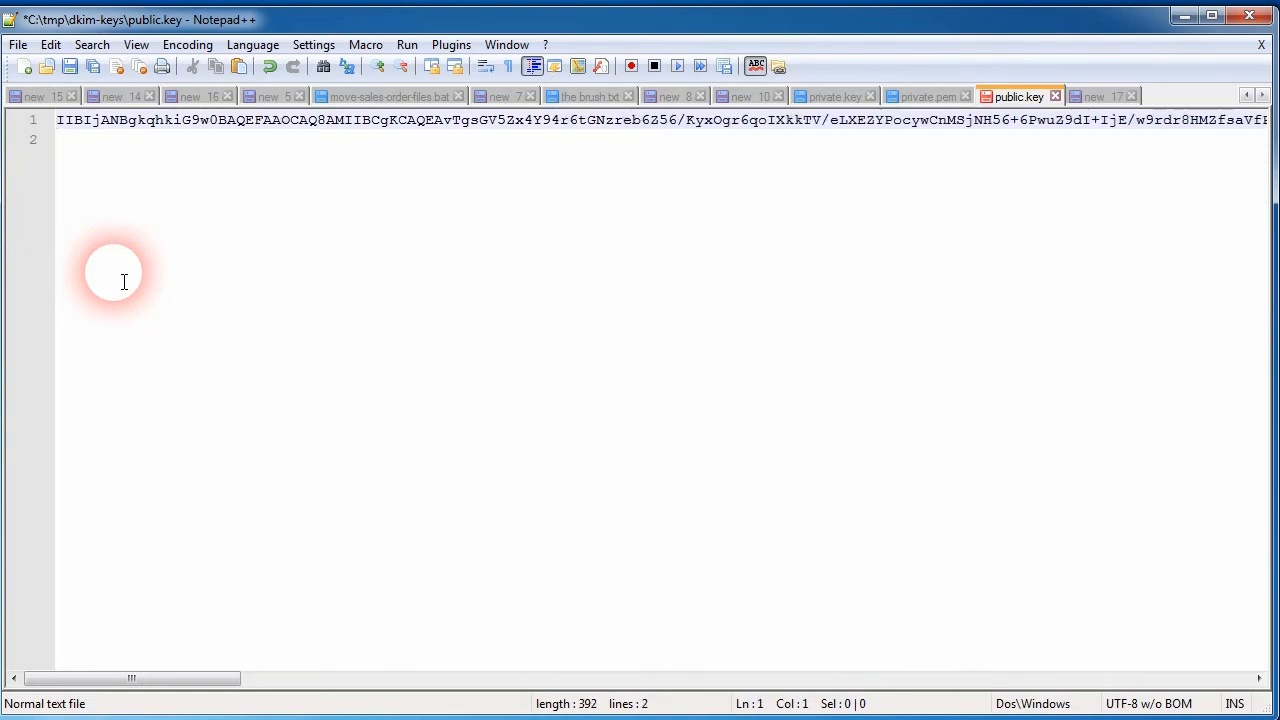
# Step: Delete the leading characters of the joined public key and select the rest of the line for copying
pyautogui.press('Delete')
pyautogui.press('Delete')
pyautogui.press('Delete')
pyautogui.press('Delete')
pyautogui.press('Delete')
pyautogui.press('Delete')
pyautogui.press('Delete')
pyautogui.press('Delete')
pyautogui.hotkey('shift', 'End')
# Step: Replace the sample key after p= in the DKIM record with the copied public key and make the opening quote a straight one
pyautogui.click(1100, 95)
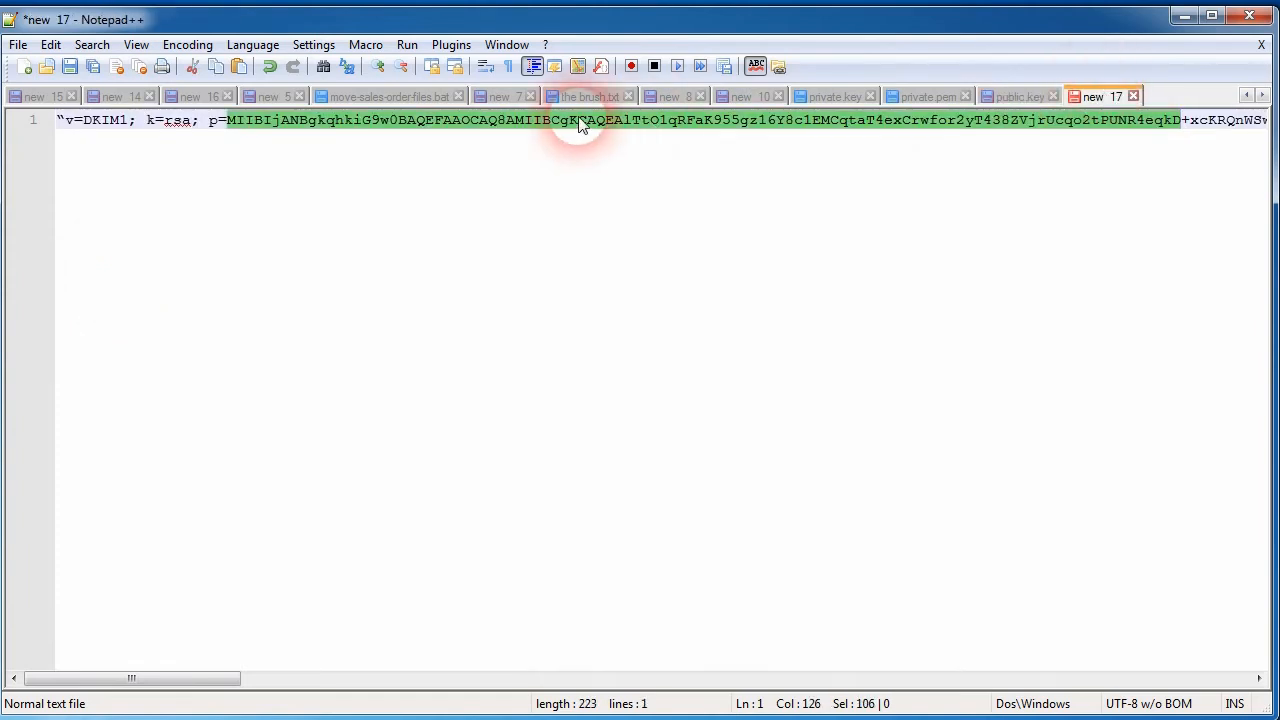
pyautogui.click(224, 122)
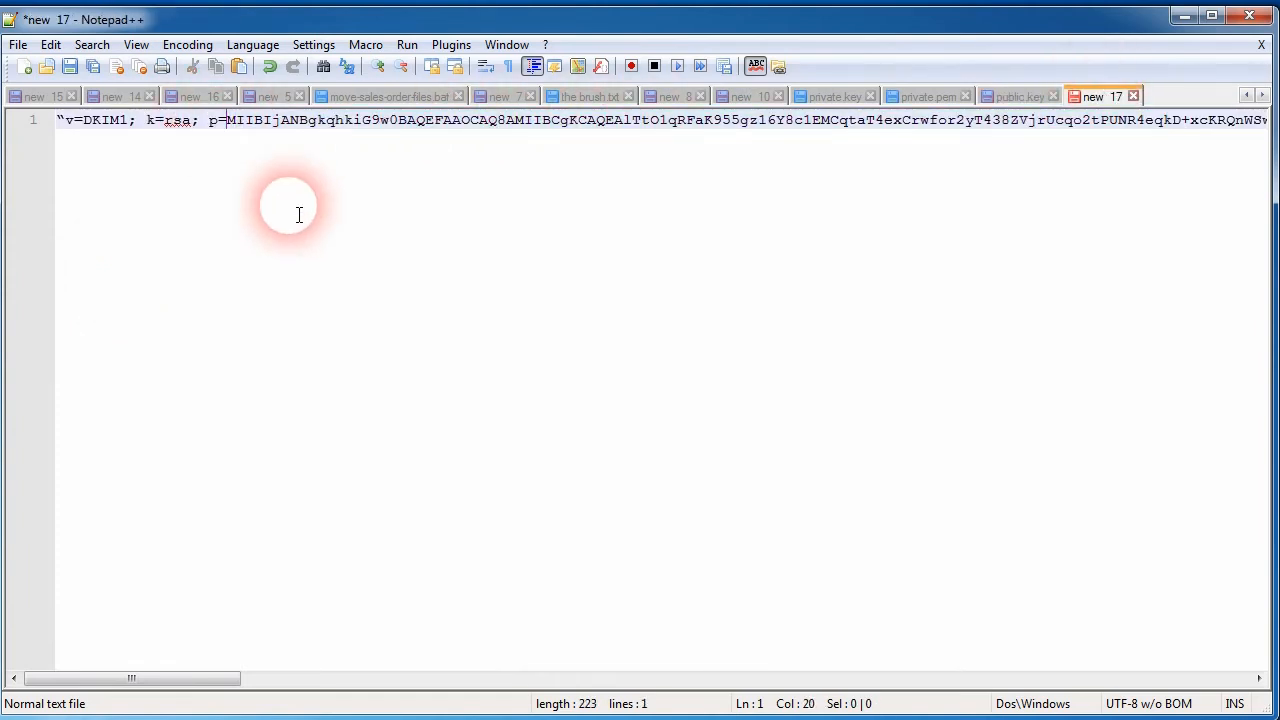
pyautogui.hotkey('shift', 'End')
pyautogui.hotkey('ctrl', 'v')
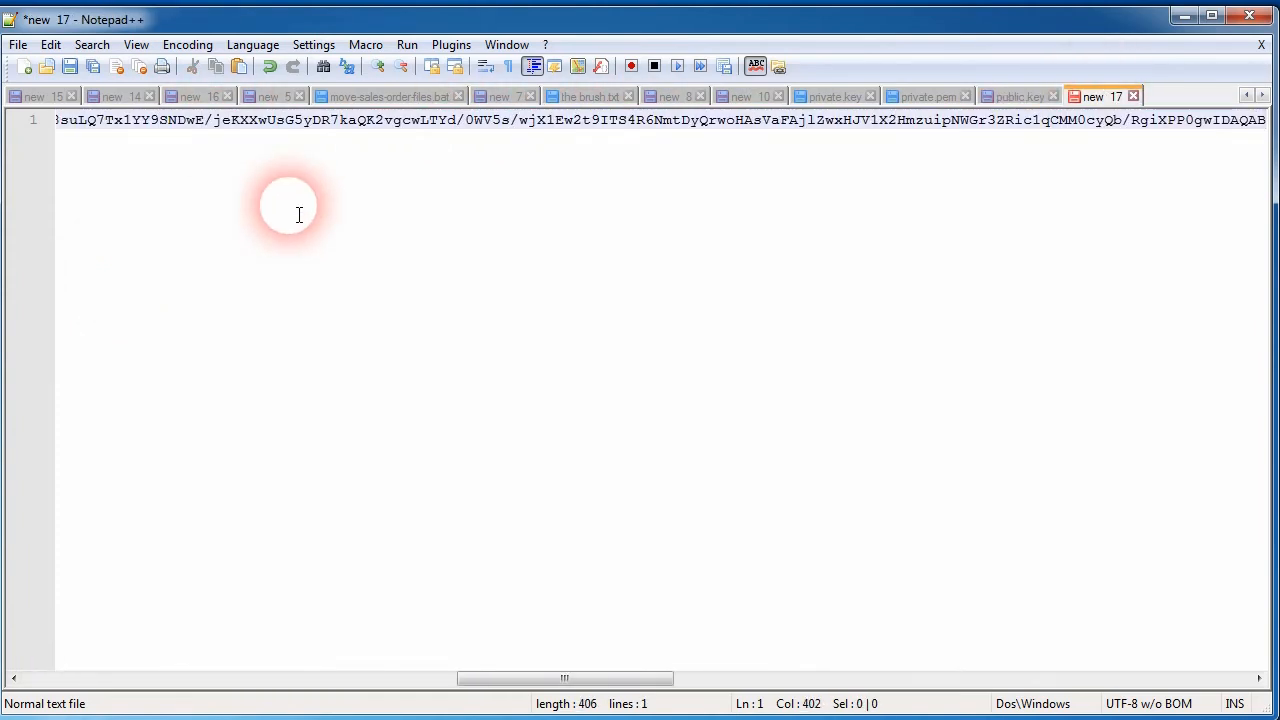
pyautogui.press('Home')
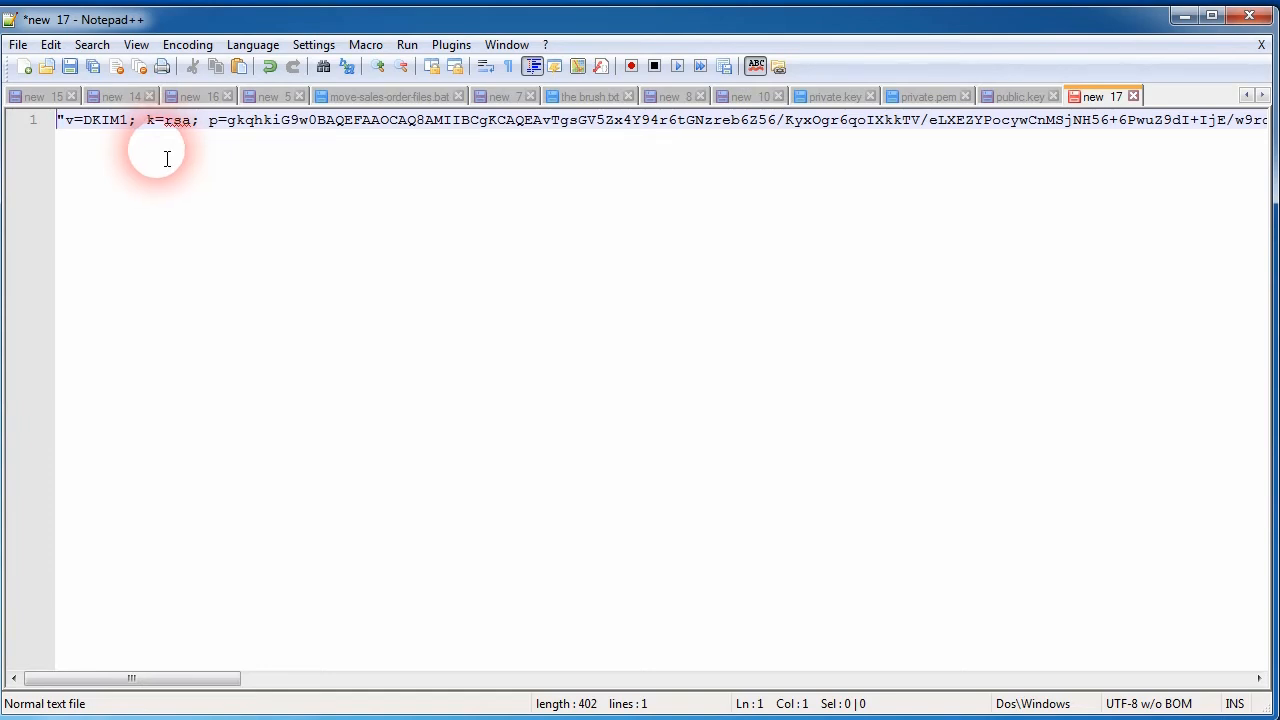
# Step: Insert two lines above the DKIM record and paste default._domainkey.example-org.com on the first line
pyautogui.press('Return')
pyautogui.press('Return')
pyautogui.press('Up')
pyautogui.press('Up')
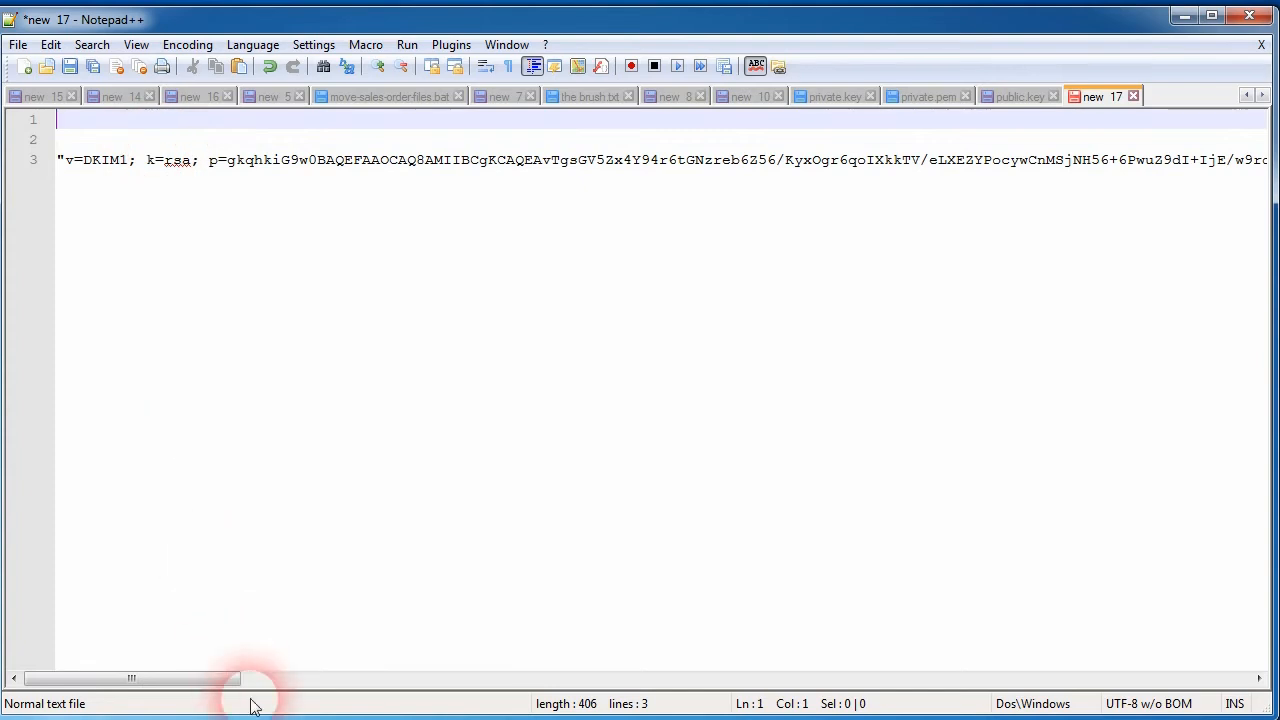
pyautogui.hotkey('ctrl', 'v')
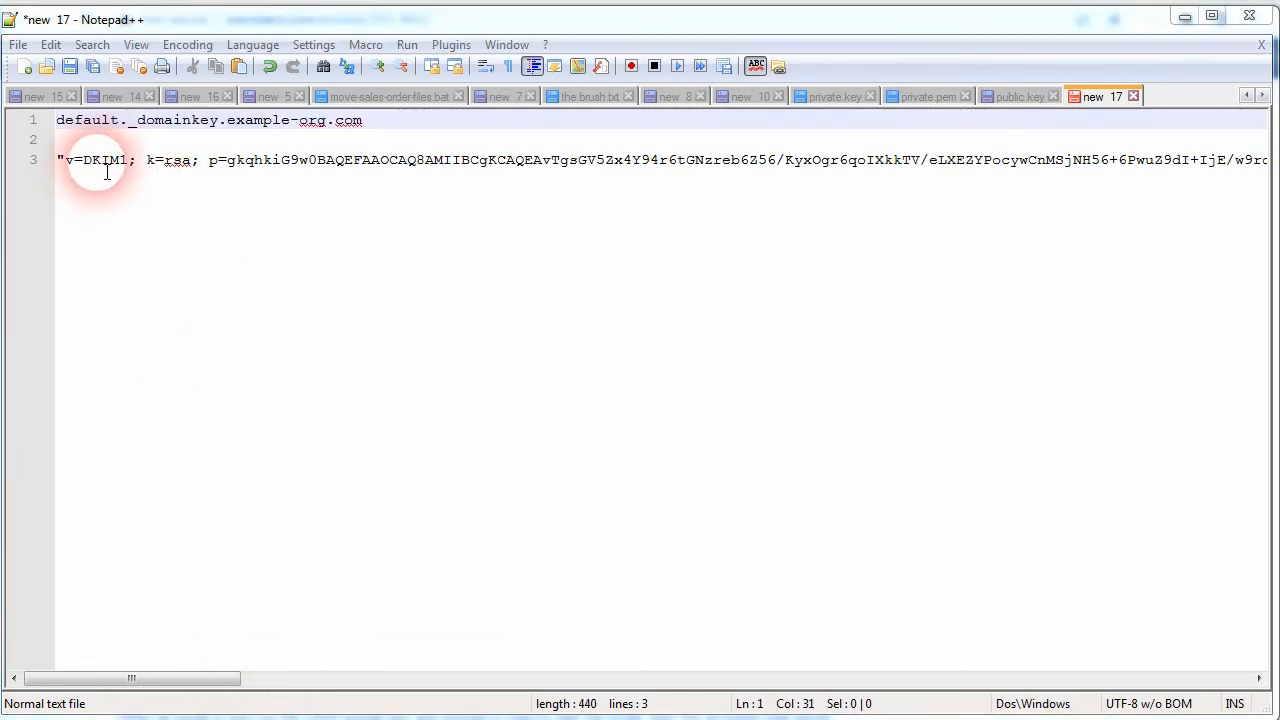
# Step: Examine the parts of the DKIM host name: the default selector, the _domainkey label and the example-org domain
pyautogui.moveTo(227, 120); pyautogui.dragTo(329, 131)
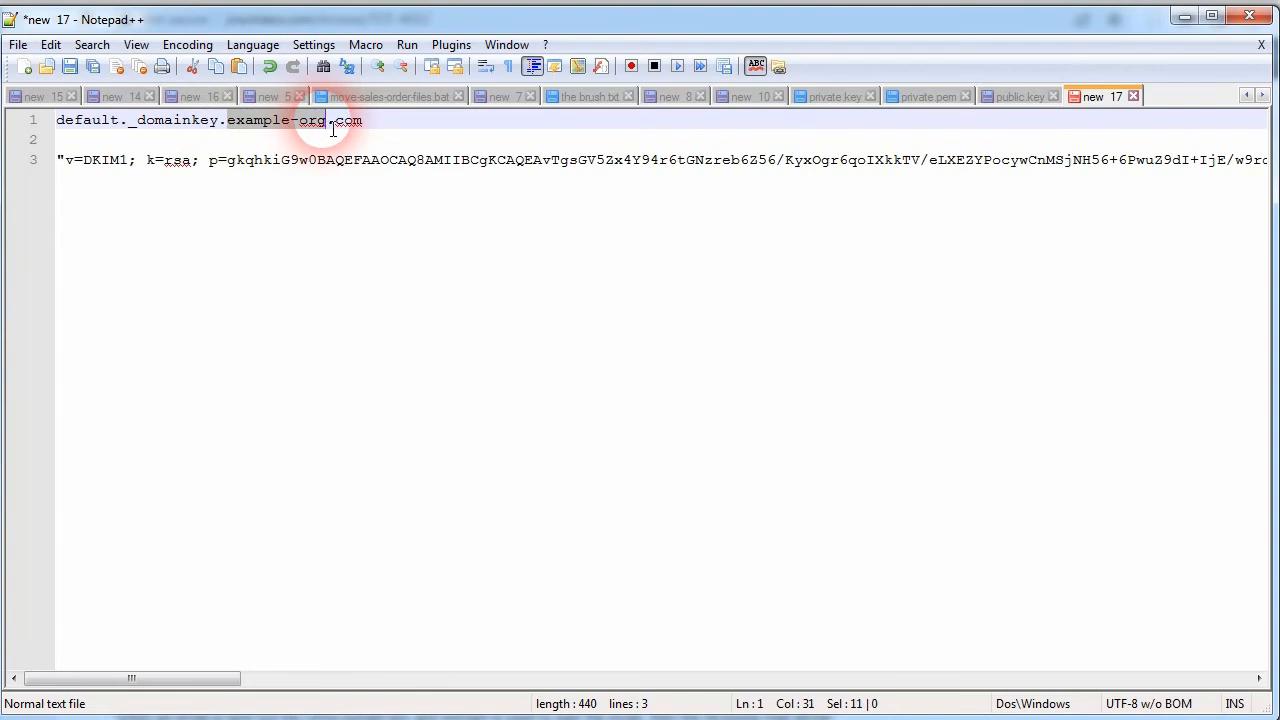
pyautogui.click(384, 133)
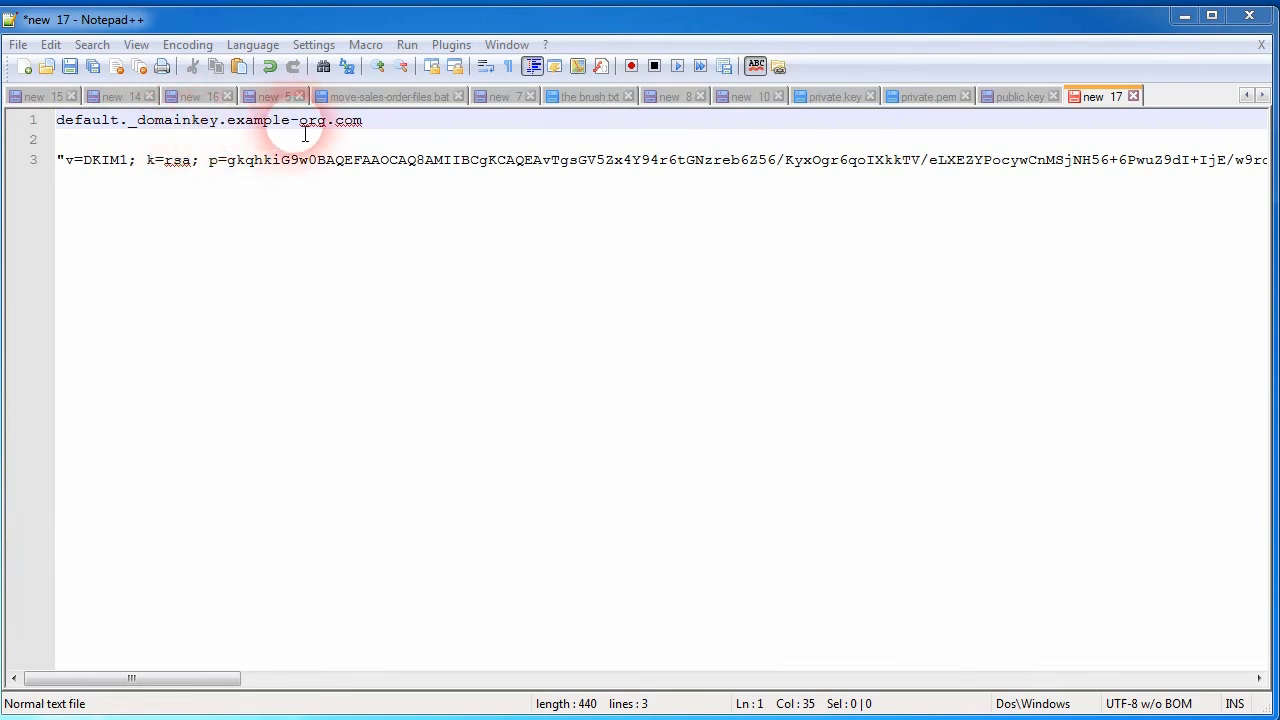
pyautogui.moveTo(57, 121); pyautogui.dragTo(108, 122)
pyautogui.click(110, 122)
pyautogui.doubleClick(112, 125)
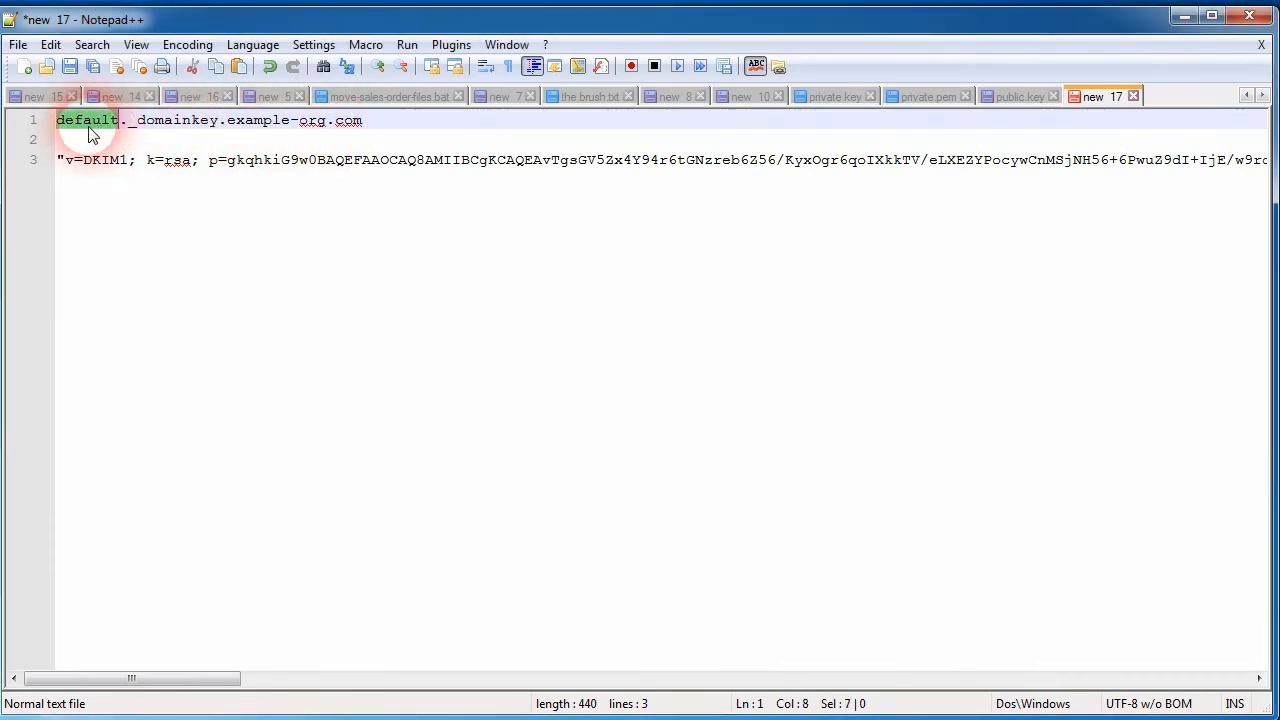
pyautogui.doubleClick(173, 132)
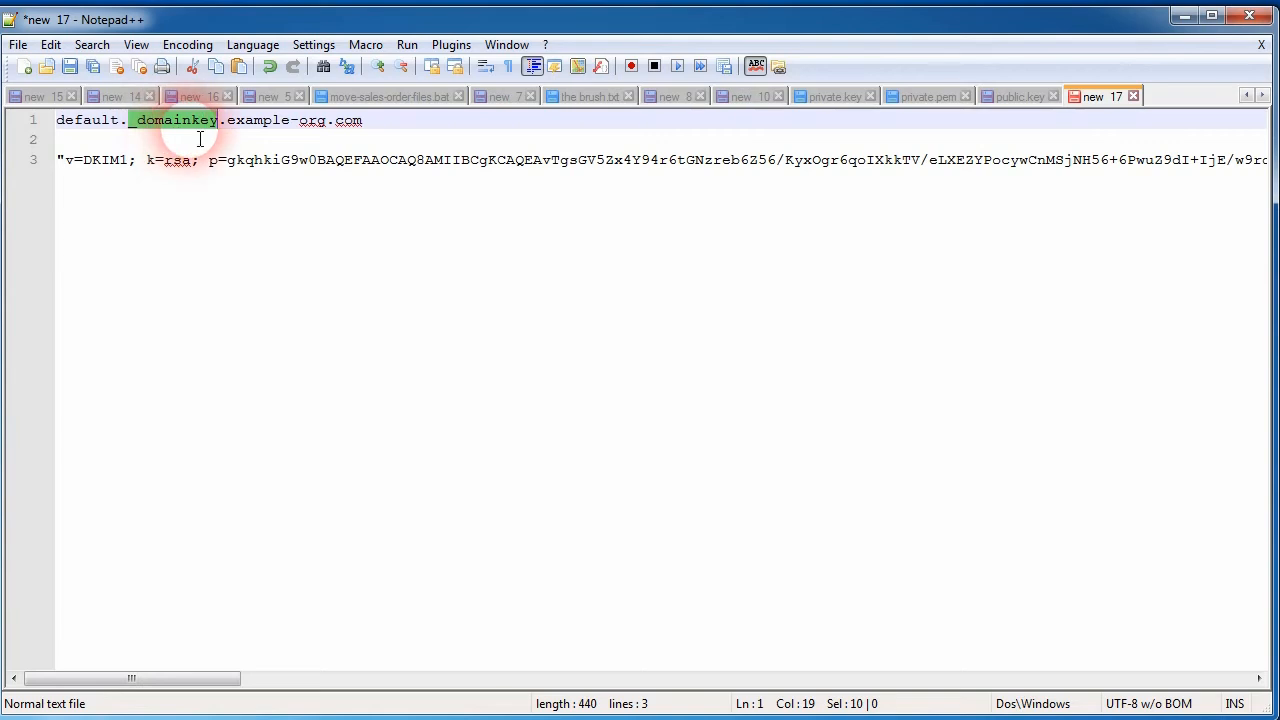
pyautogui.moveTo(327, 121); pyautogui.dragTo(237, 135)
pyautogui.press('End')
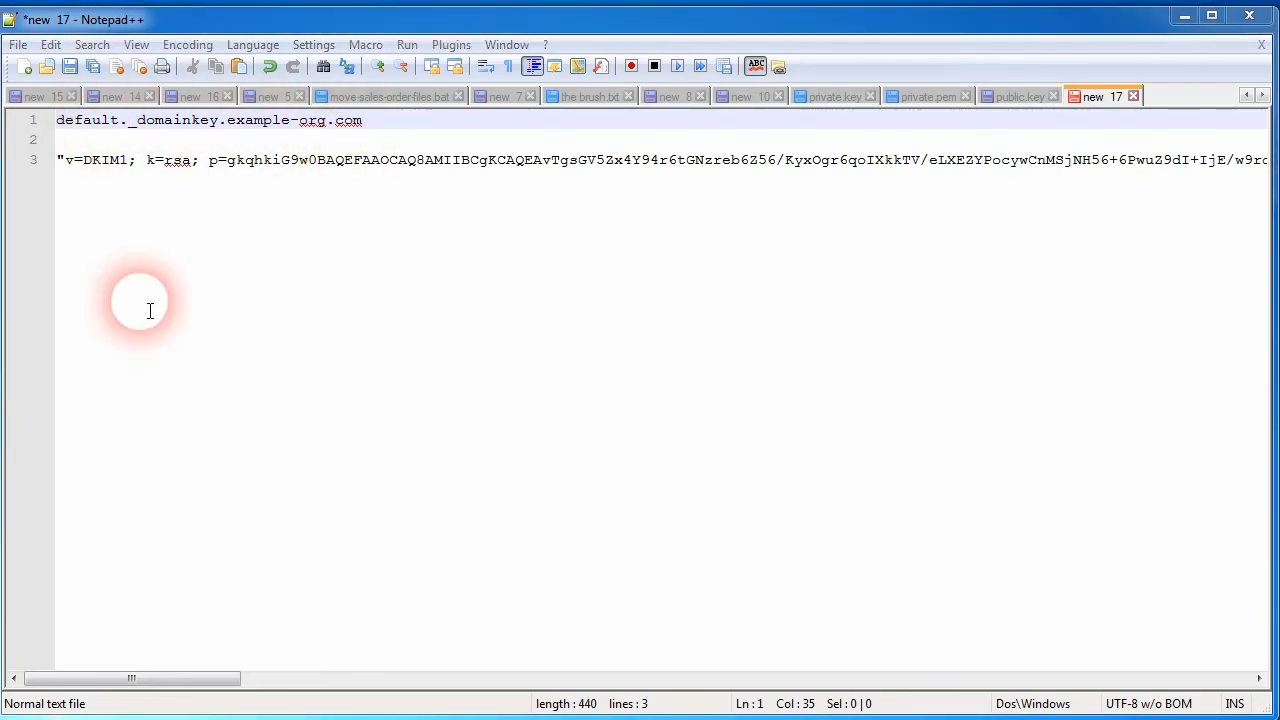
# Step: Enter the record type TXT on the blank line between the host name and the record value
pyautogui.click(134, 158)
pyautogui.click(117, 145)
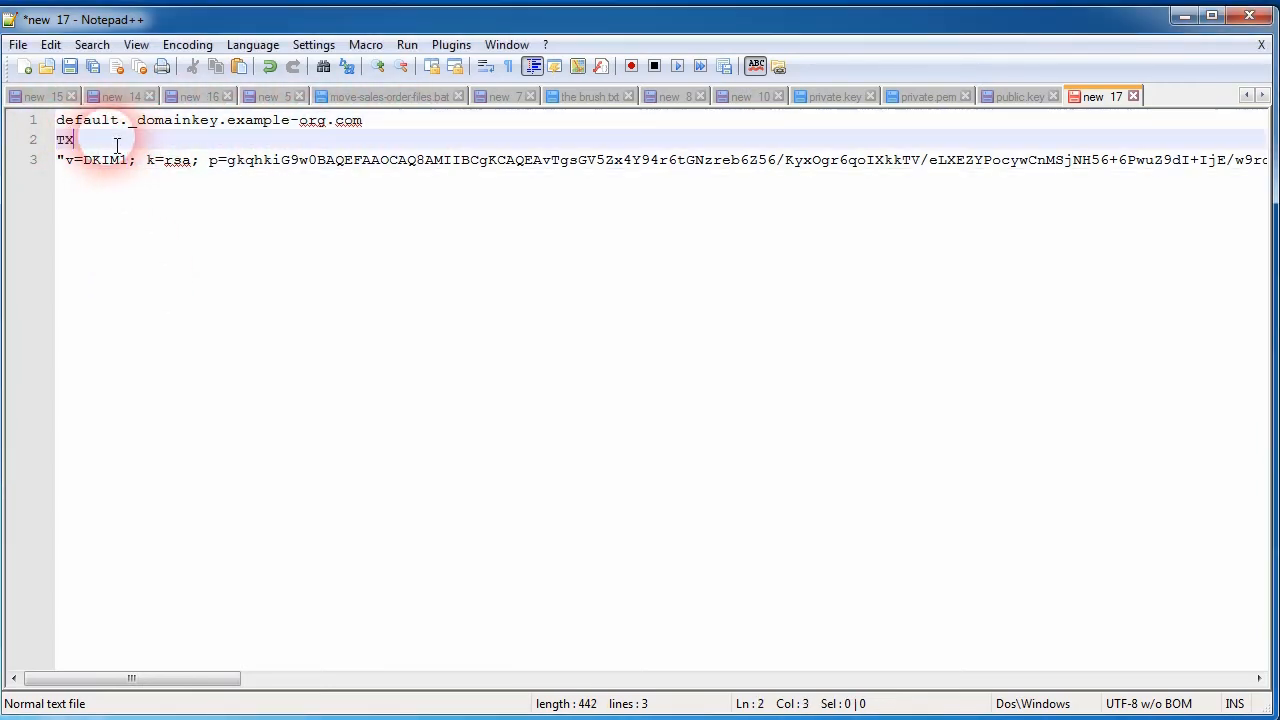
pyautogui.write('TXT')
pyautogui.press('BackSpace')
# Step: Review the full DKIM record value on the third line from start to end
pyautogui.click(48, 161)
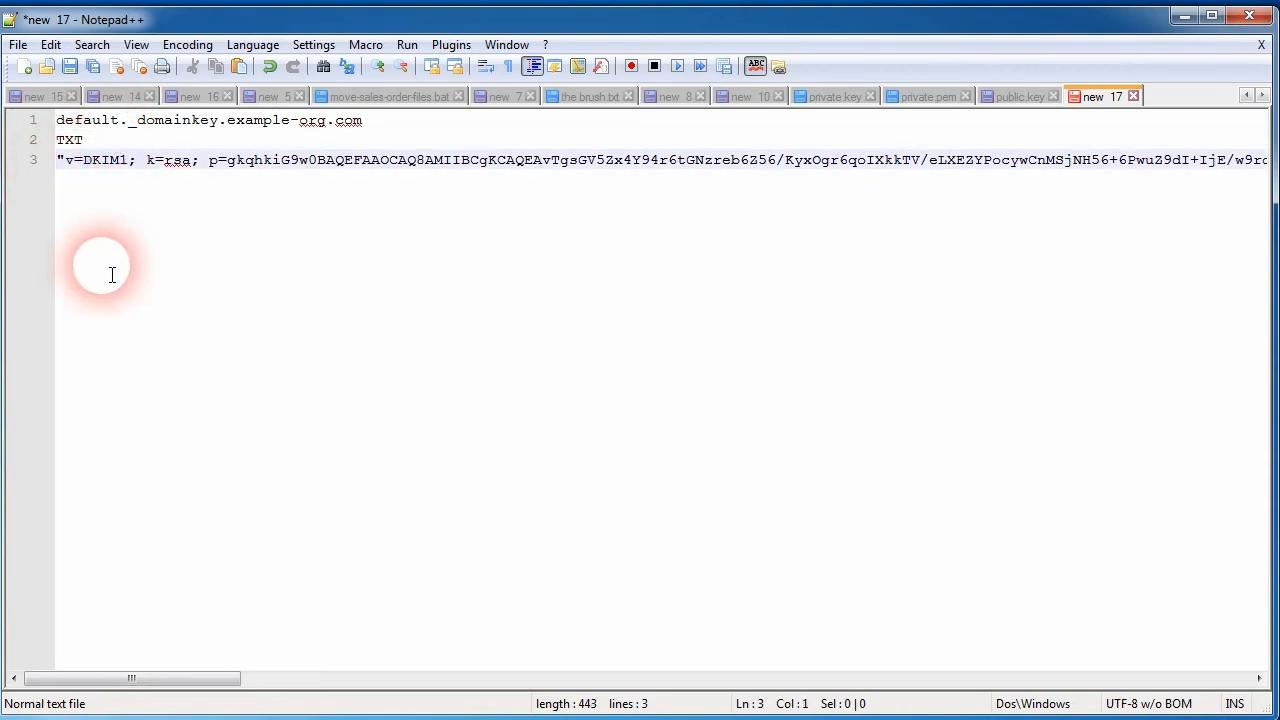
pyautogui.press('End')
pyautogui.hotkey('shift', 'Home')
pyautogui.press('End')
pyautogui.press('Home')
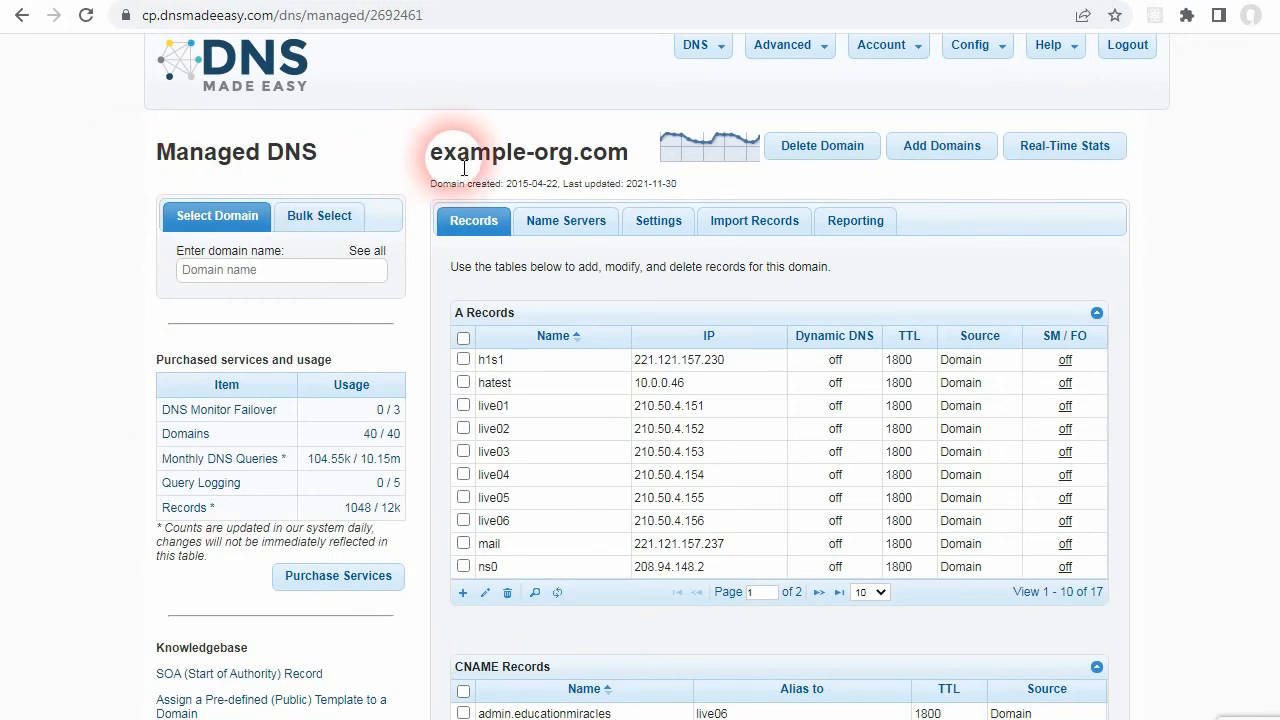
# Step: Open the default._domainkey TXT record of example-org.com for editing, review its name and value, and close it without changes
pyautogui.scroll(-10, 351, 437)
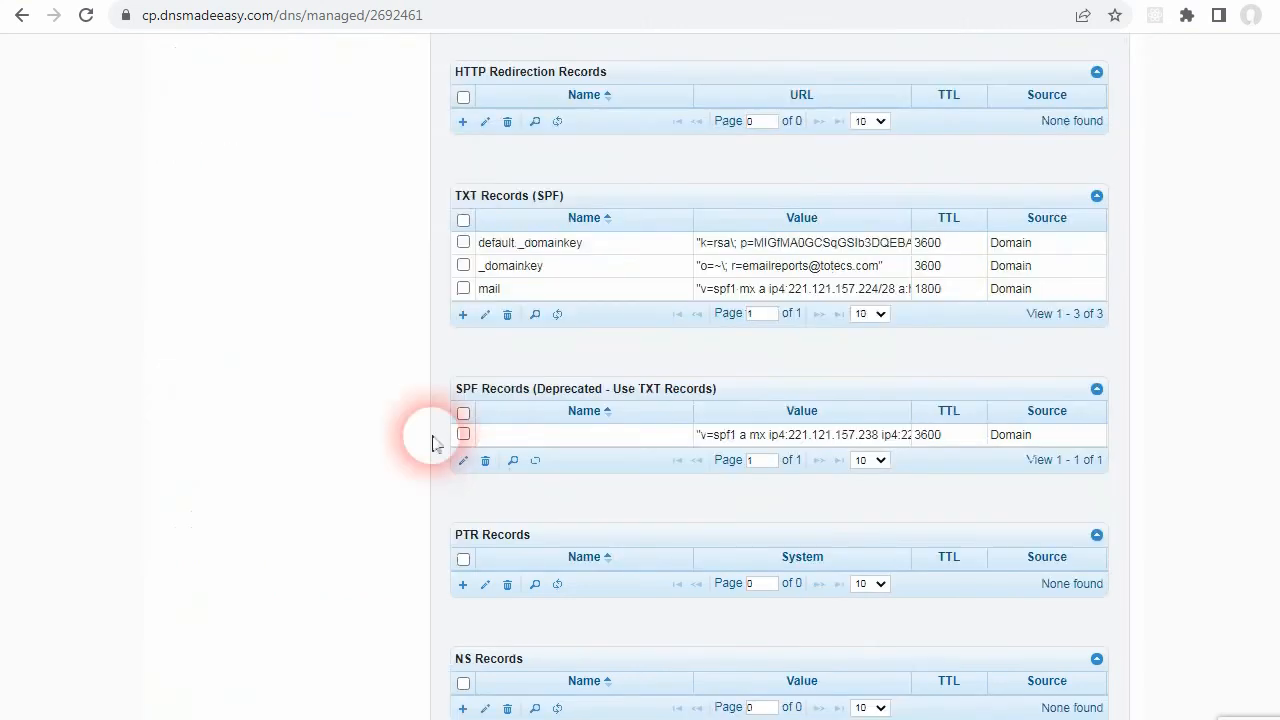
pyautogui.click(464, 243)
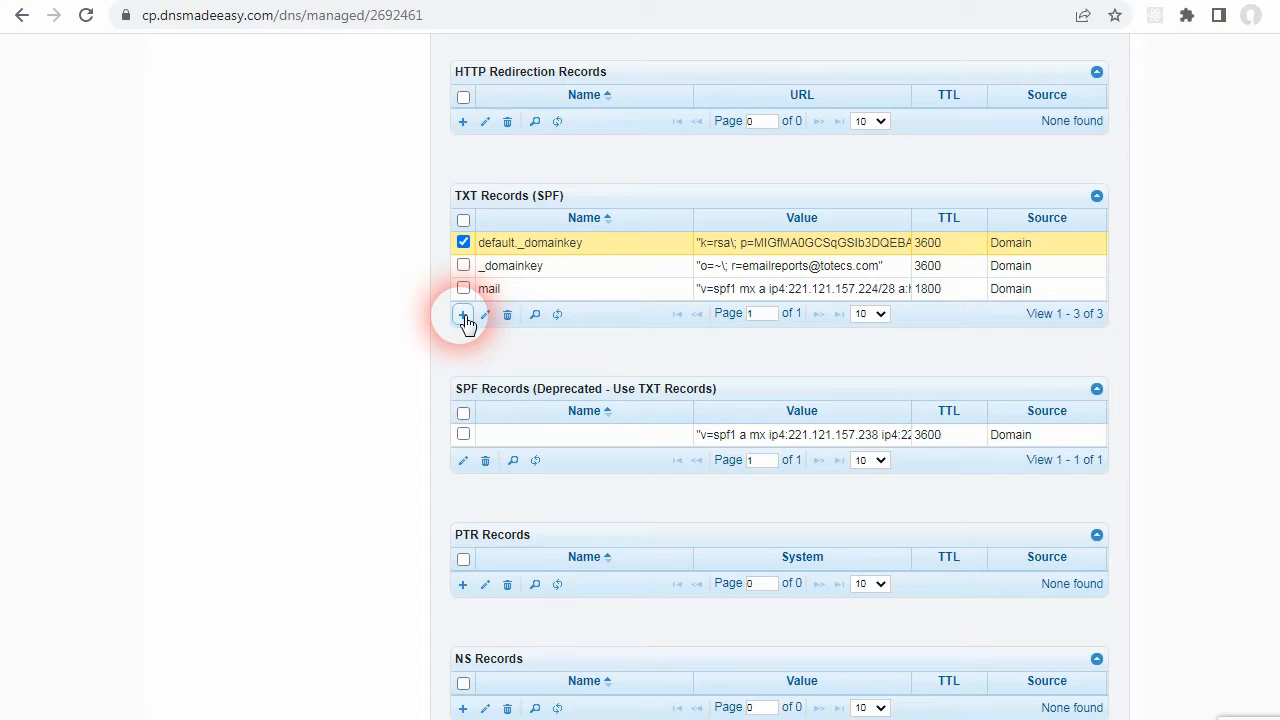
pyautogui.click(485, 314)
pyautogui.moveTo(556, 177); pyautogui.dragTo(527, 191)
pyautogui.moveTo(562, 456); pyautogui.dragTo(556, 459)
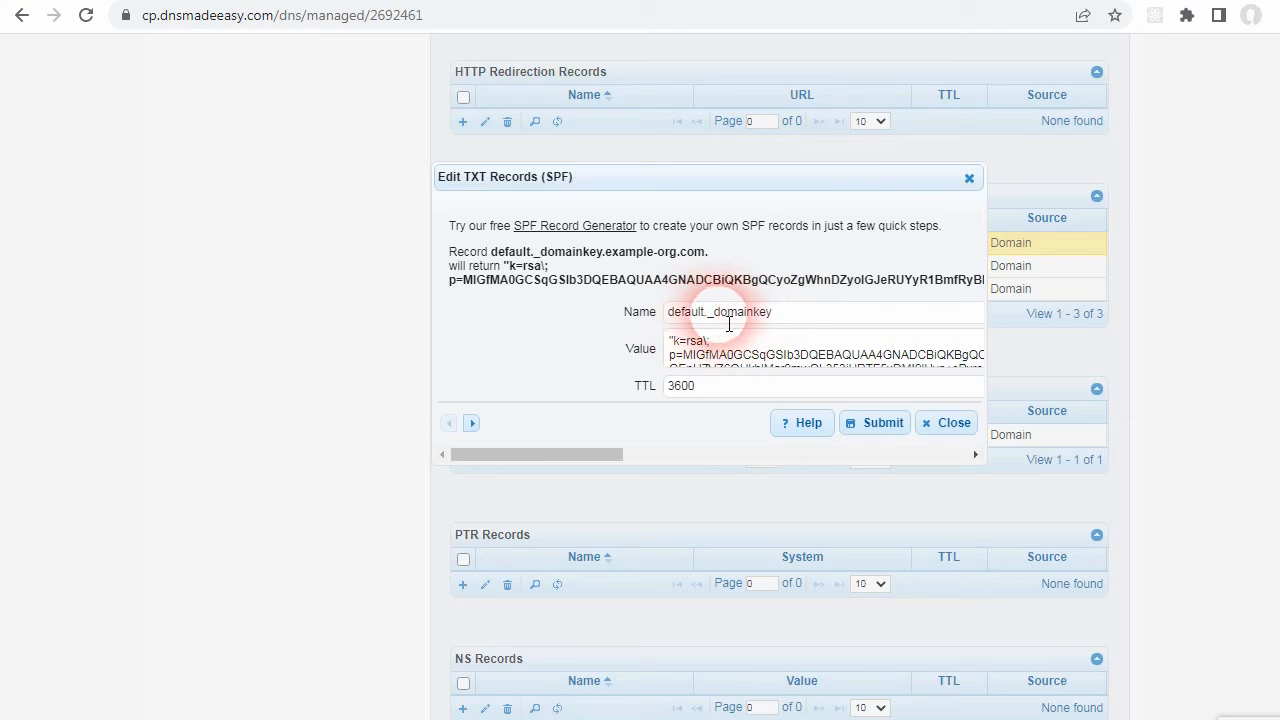
pyautogui.click(766, 316)
pyautogui.click(728, 352)
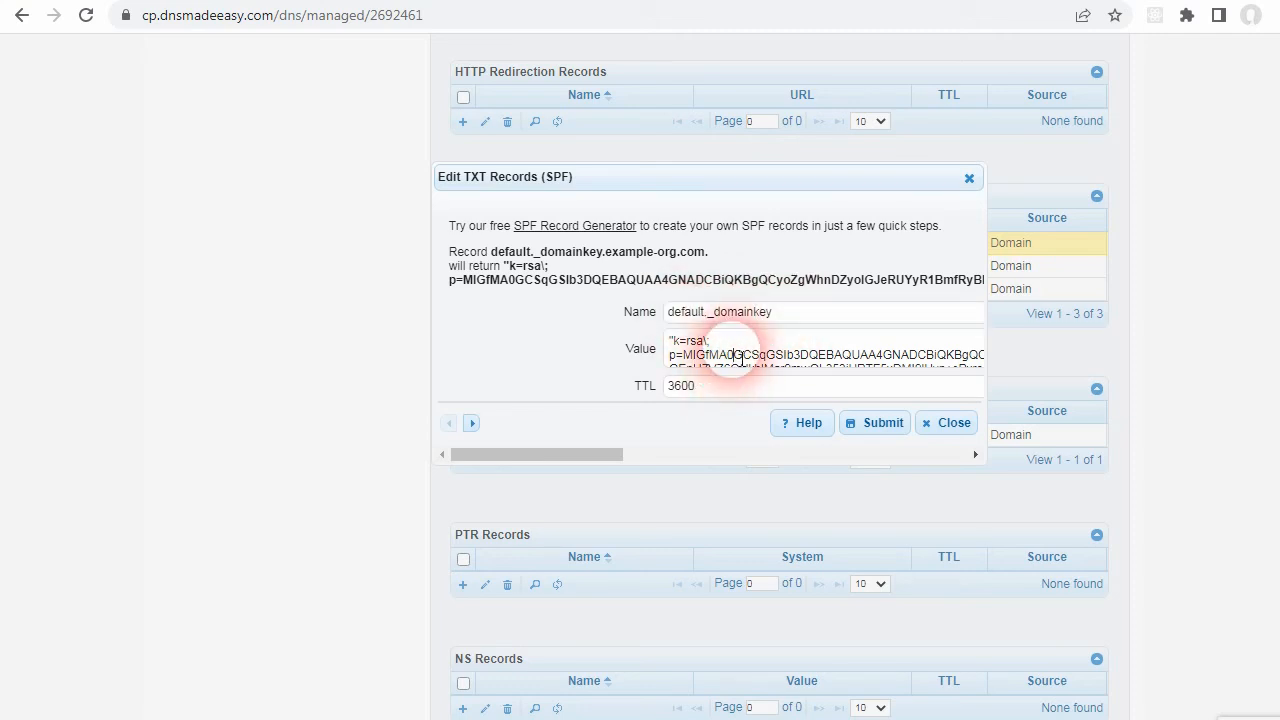
pyautogui.scroll(-1, 733, 356)
pyautogui.scroll(1, 733, 356)
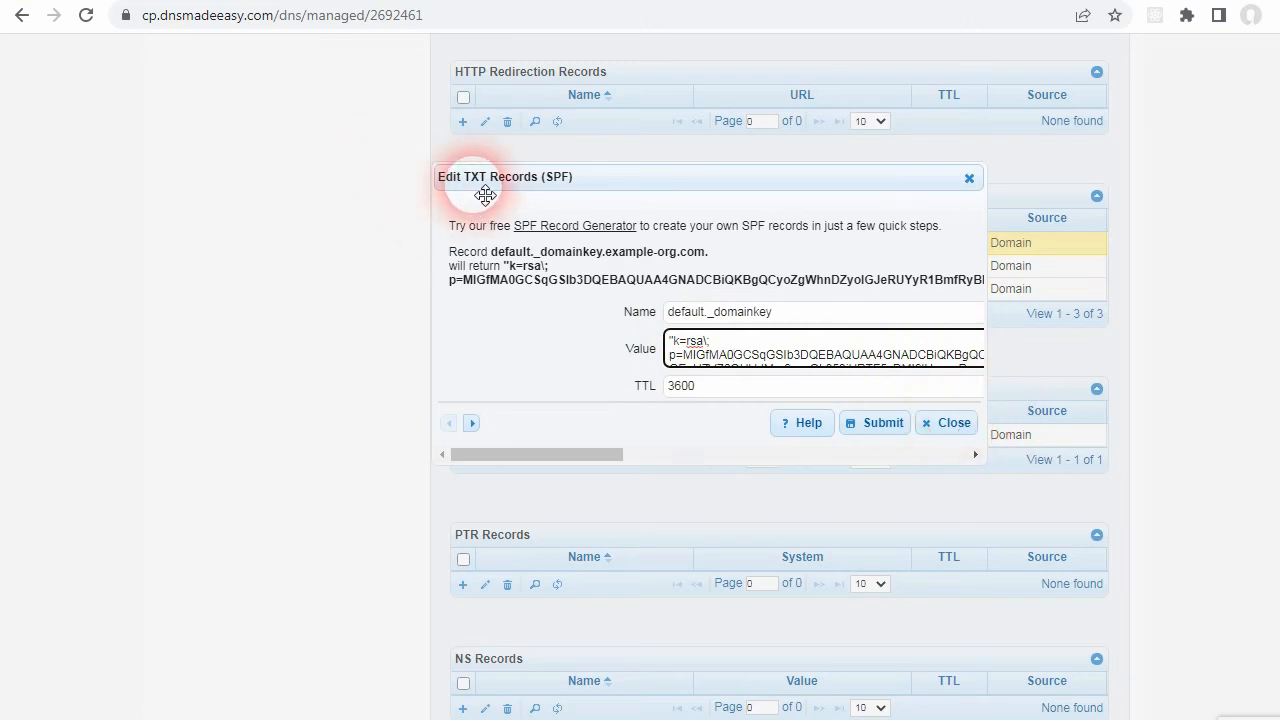
pyautogui.click(950, 423)
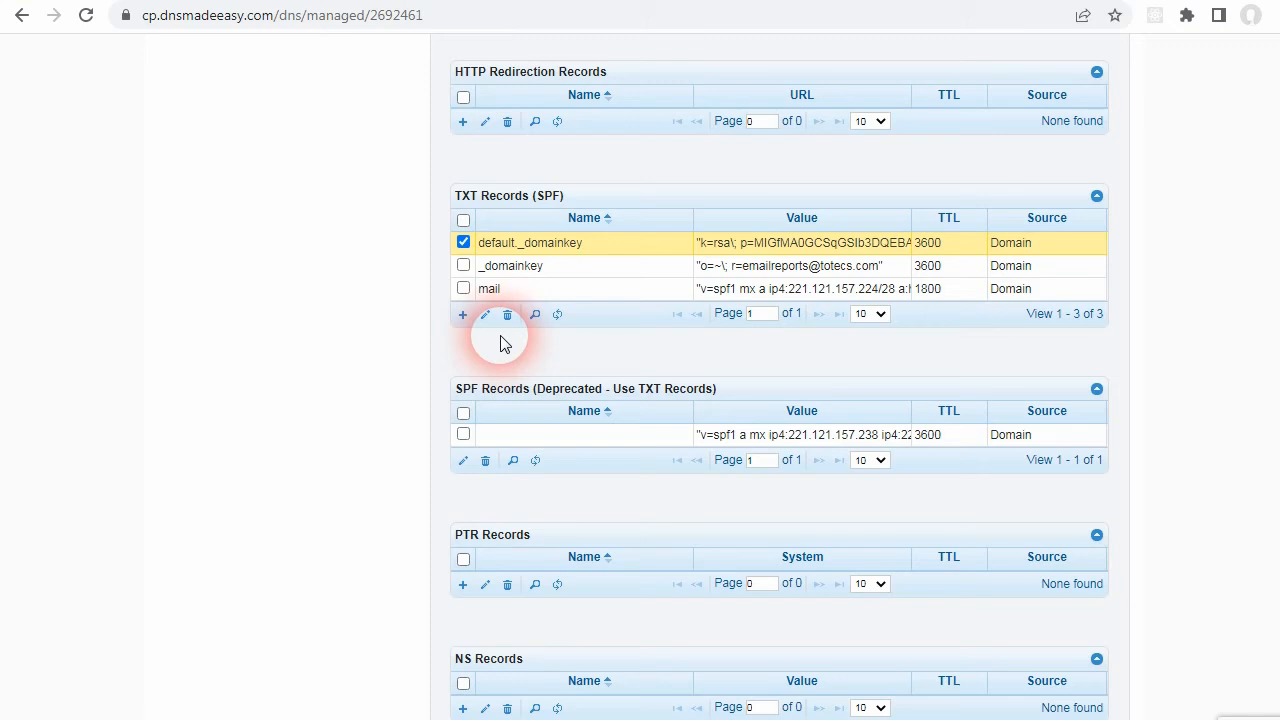
# Step: Select only the _domainkey TXT record and open it for editing
pyautogui.click(463, 264)
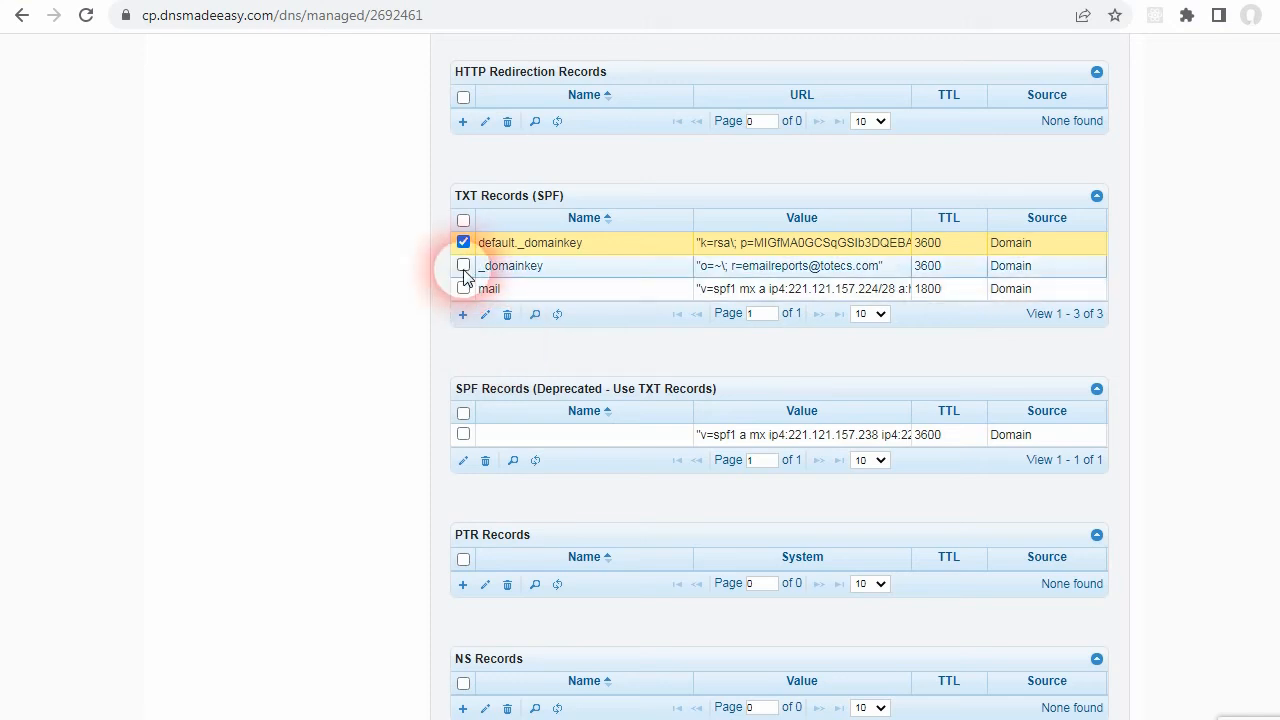
pyautogui.click(463, 244)
pyautogui.click(485, 314)
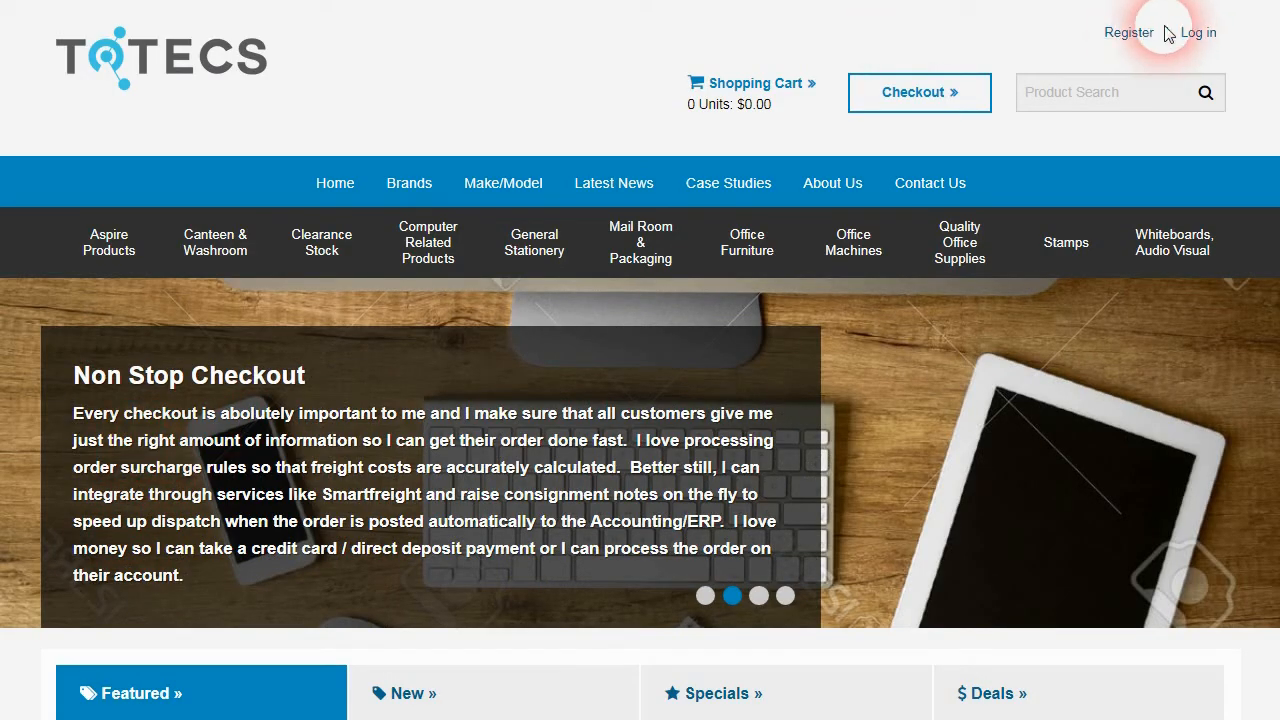
# Step: Switch to the TOTECS site, log in and open the Email Sending section of the General store settings
pyautogui.click(1198, 33)
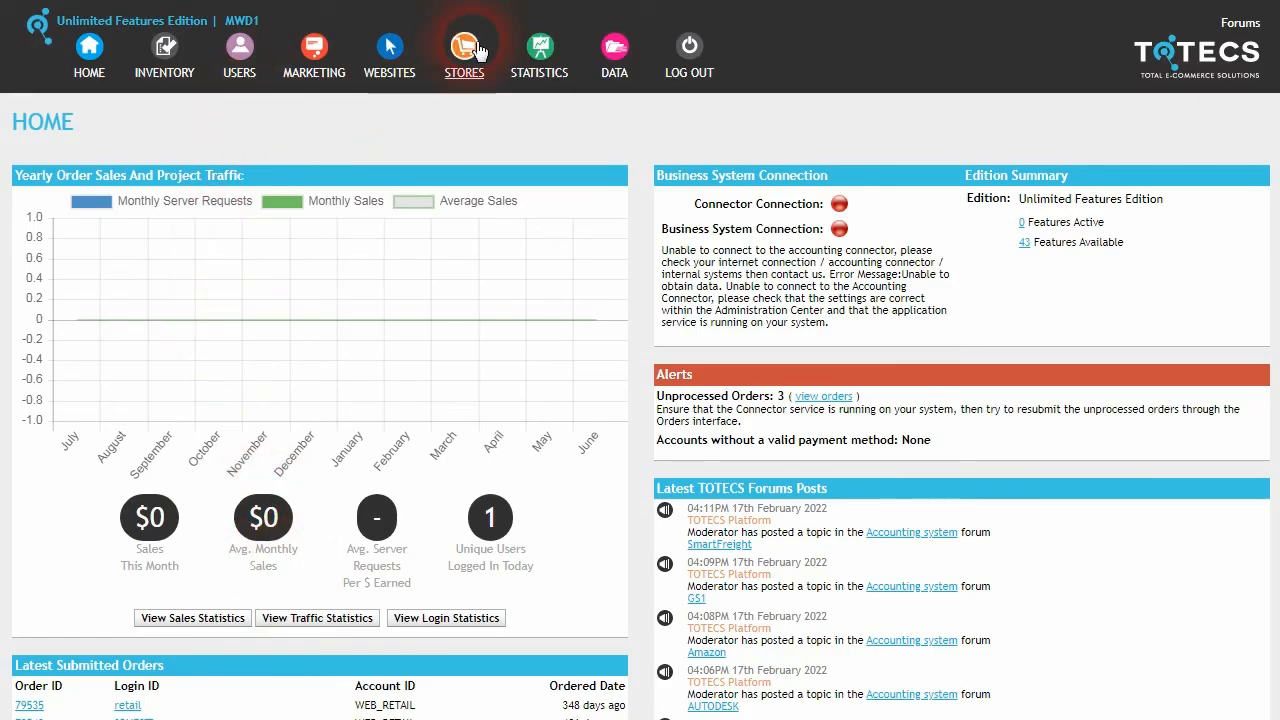
pyautogui.moveTo(478, 52)
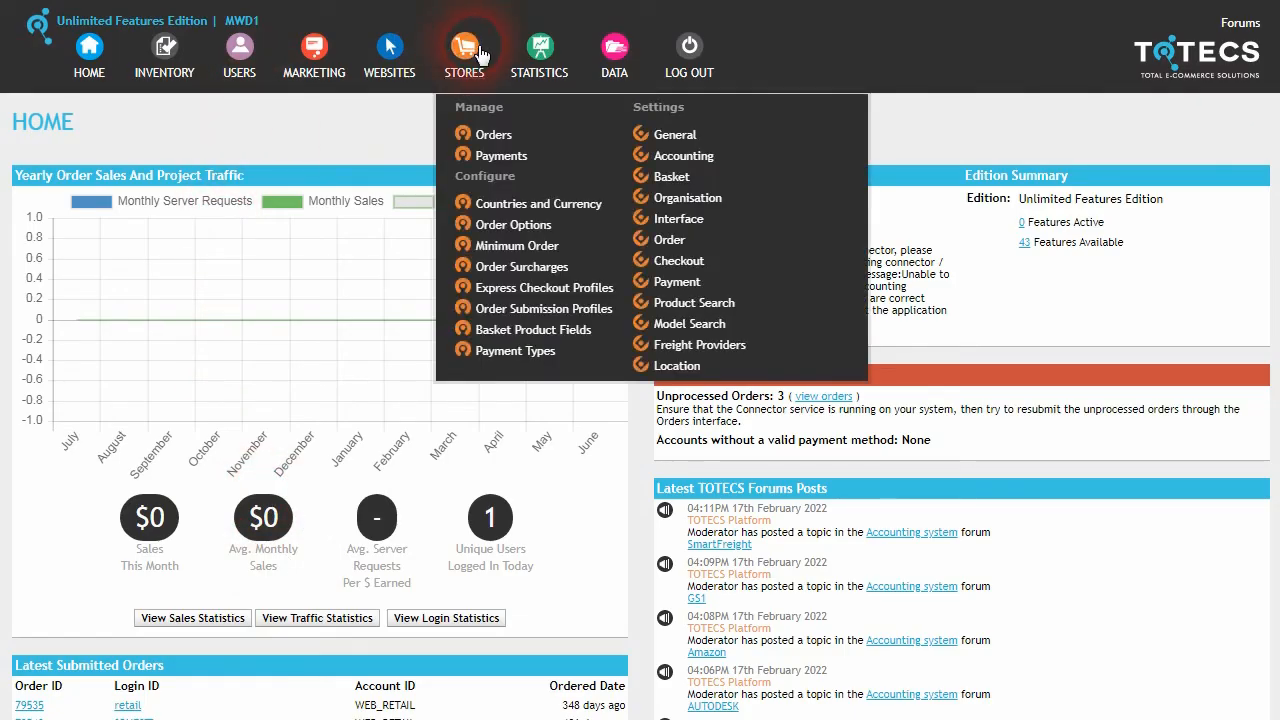
pyautogui.click(675, 136)
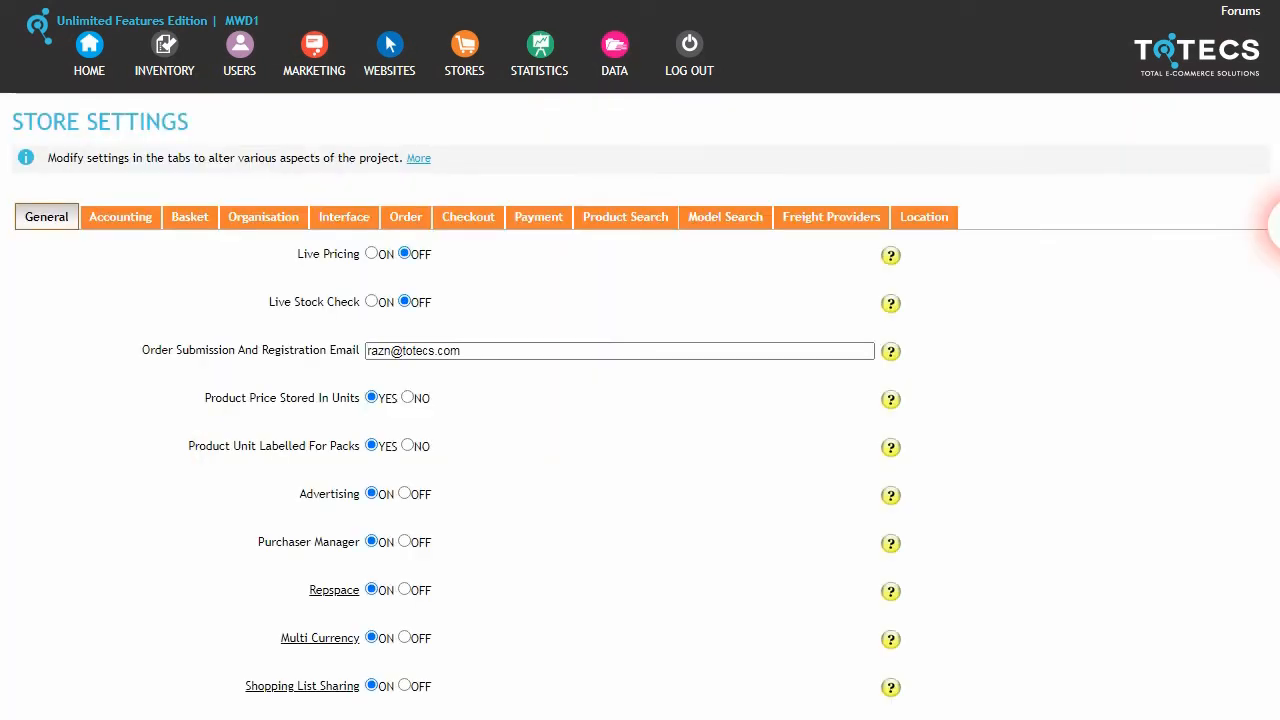
pyautogui.scroll(-10, 640, 400)
pyautogui.scroll(-3, 640, 400)
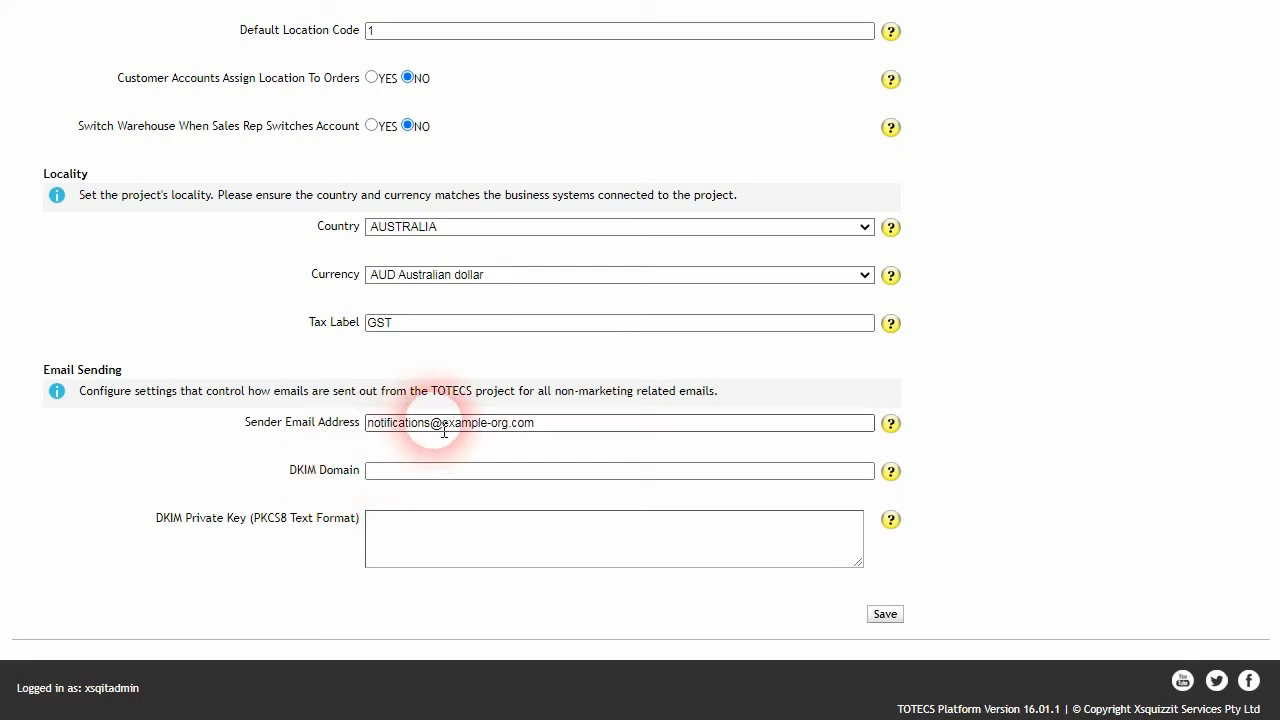
# Step: Try sales as the mailbox name in the Sender Email Address
pyautogui.doubleClick(414, 423)
pyautogui.write('sales')
pyautogui.hotkey('shift', 'Home')
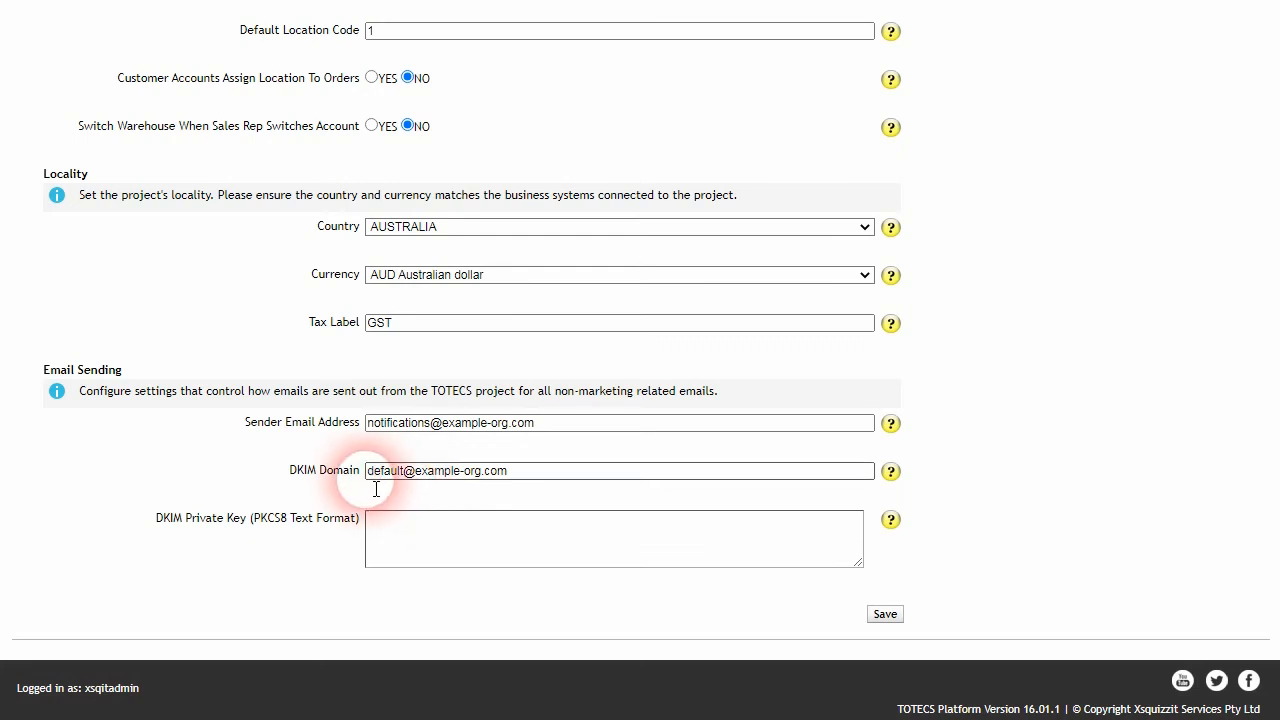
# Step: Examine the default selector and the example-org.com domain within the DKIM Domain value
pyautogui.doubleClick(376, 488)
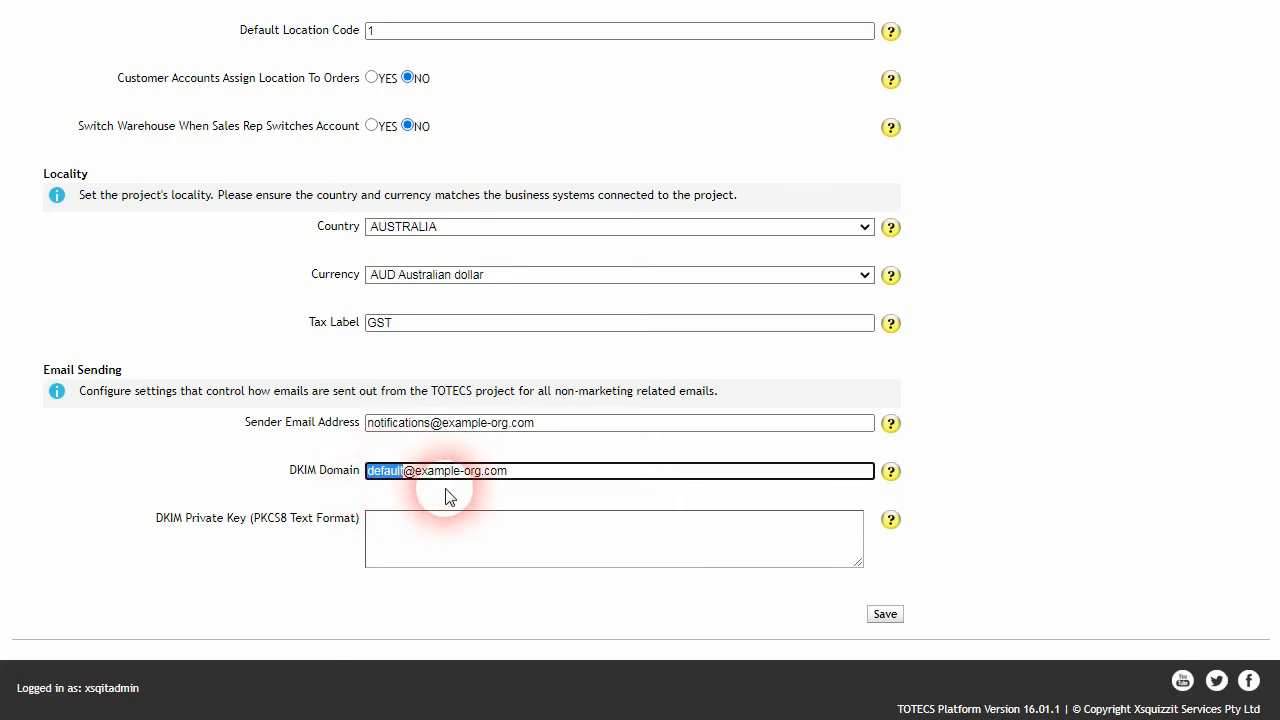
pyautogui.moveTo(508, 487); pyautogui.dragTo(416, 487)
pyautogui.click(526, 492)
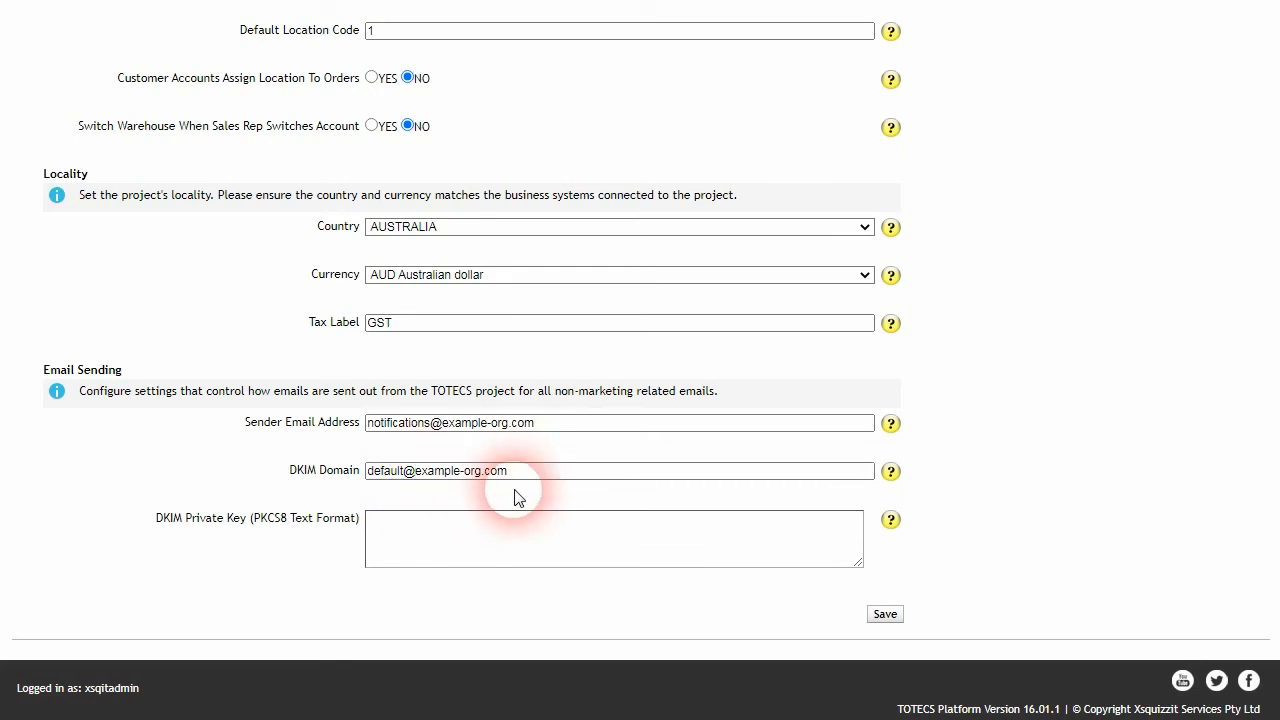
pyautogui.doubleClick(392, 478)
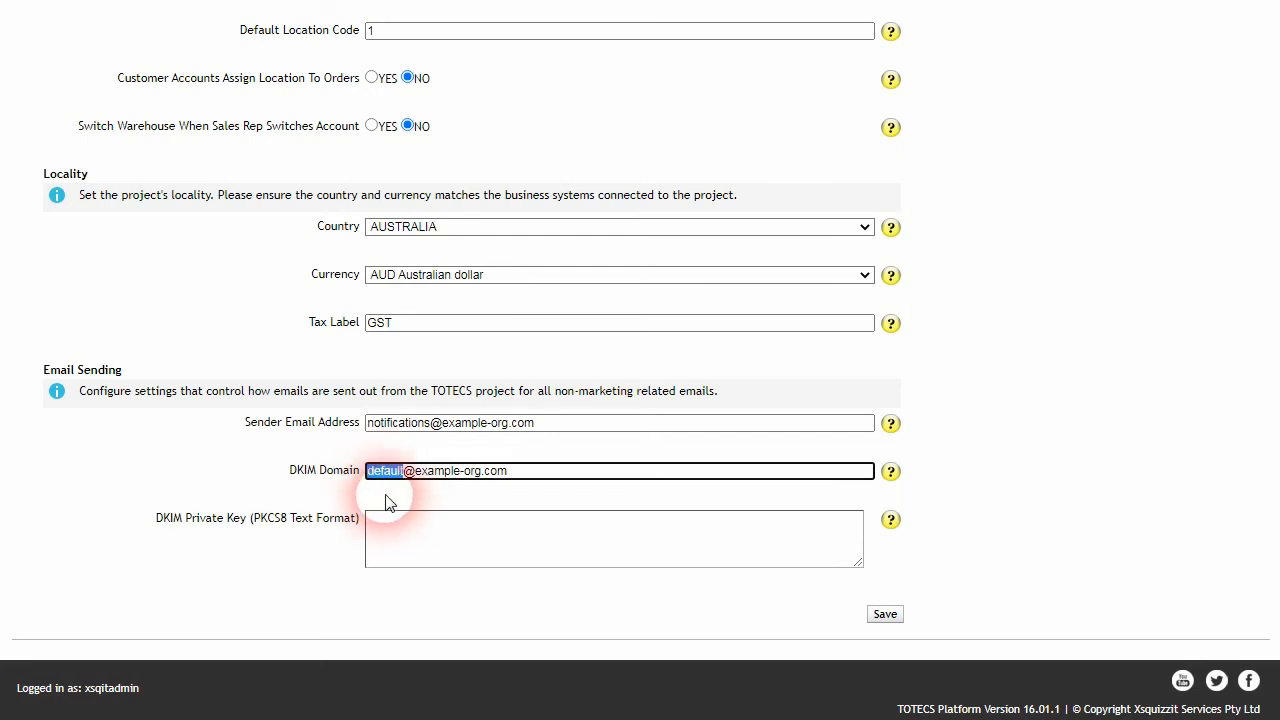
pyautogui.click(394, 491)
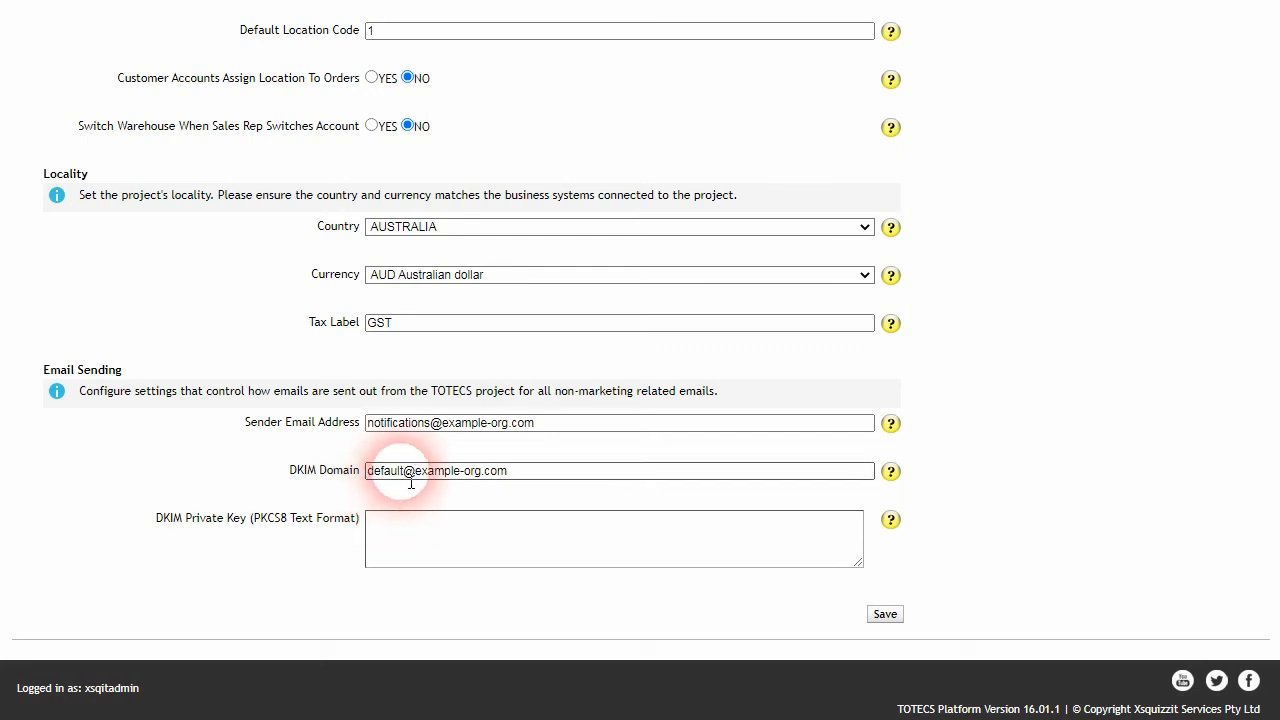
# Step: Copy the entire private key from private.pem into the DKIM Private Key field and save the store settings
pyautogui.click(393, 540)
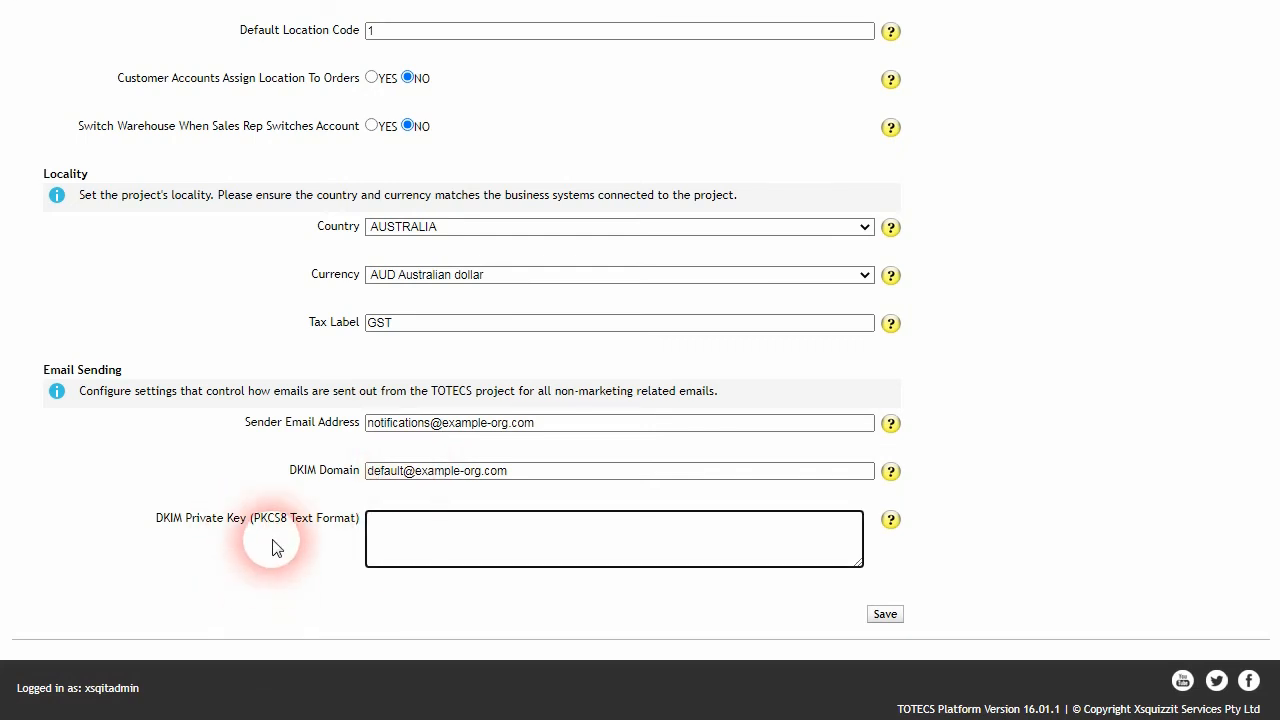
pyautogui.hotkey('alt', 'Tab')
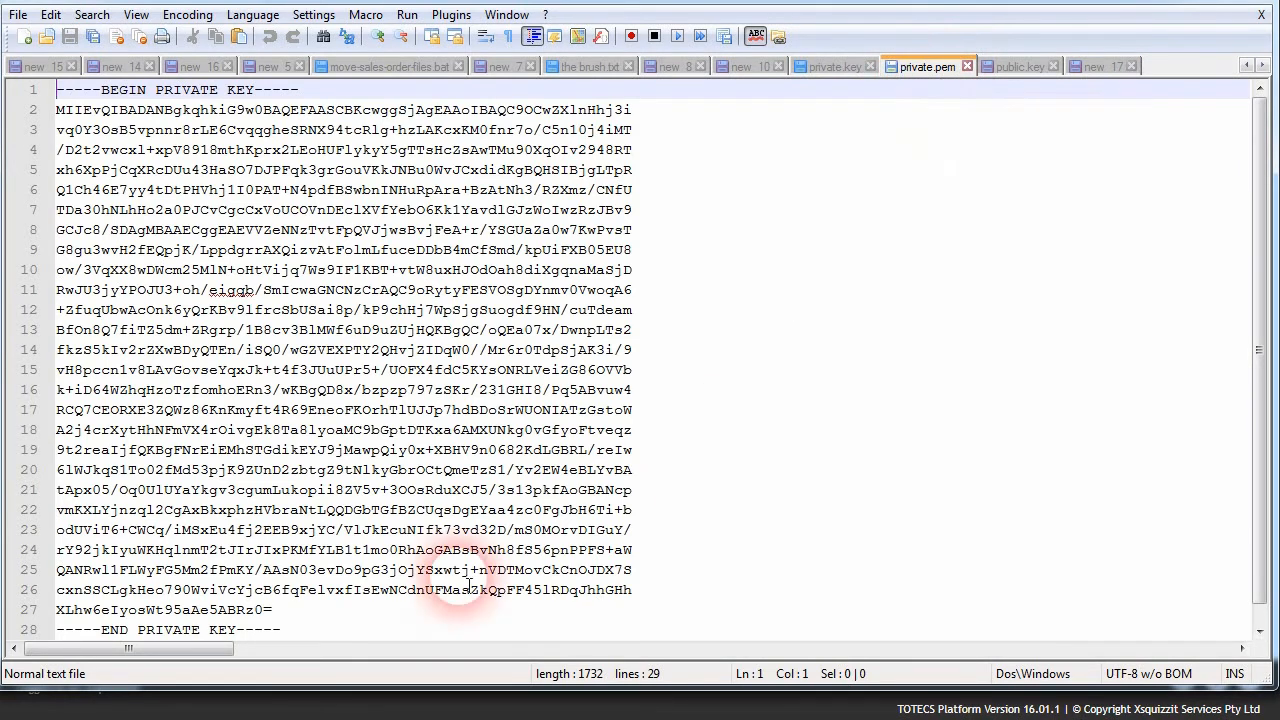
pyautogui.moveTo(290, 633); pyautogui.dragTo(25, 90)
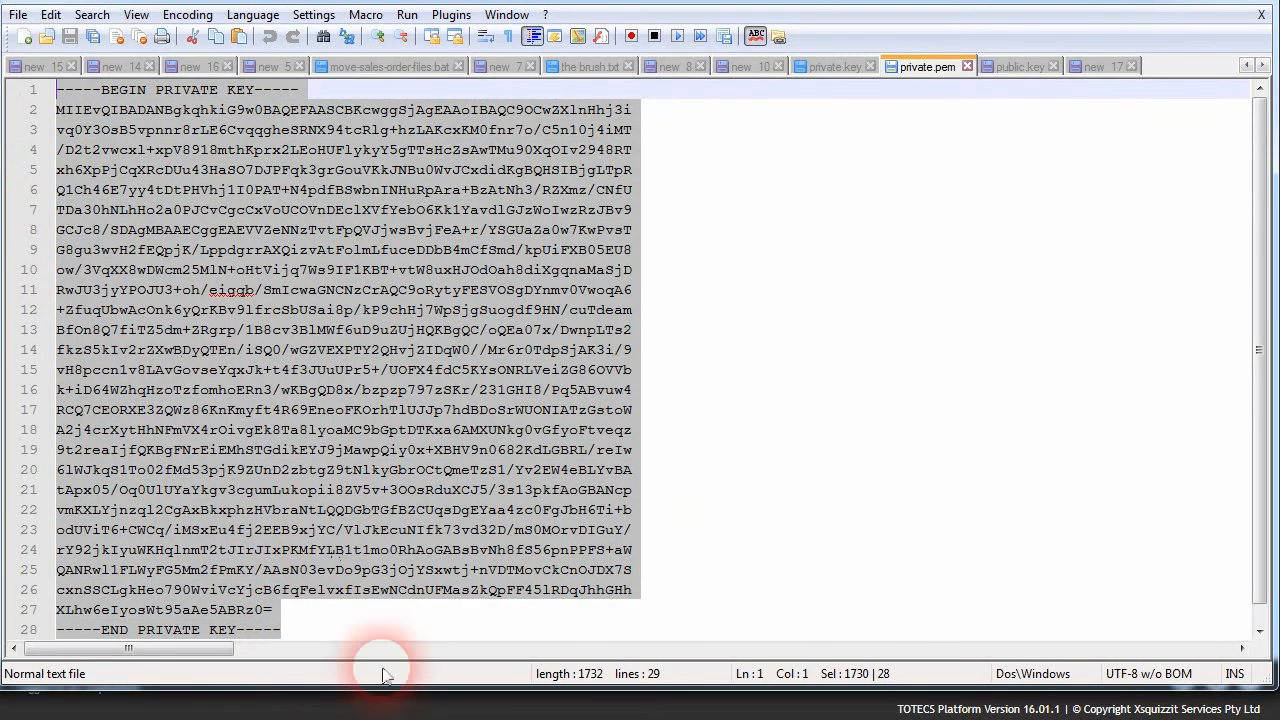
pyautogui.click(384, 718)
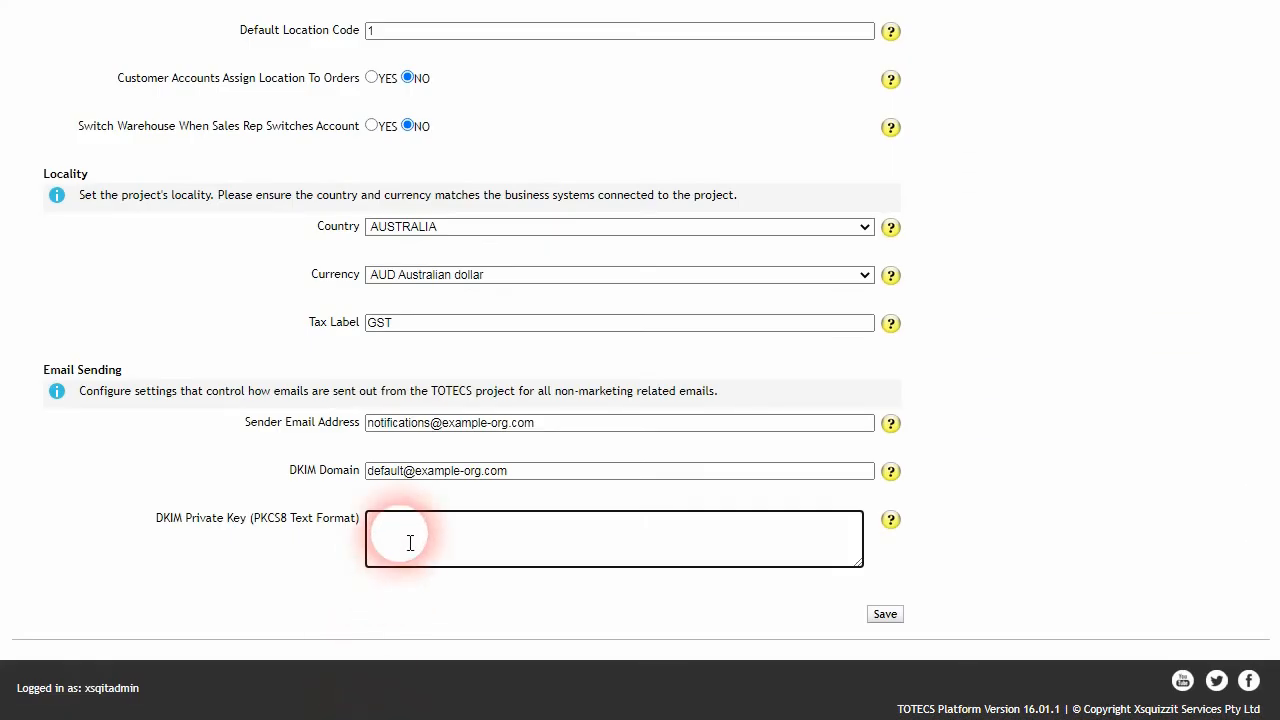
pyautogui.hotkey('ctrl', 'v')
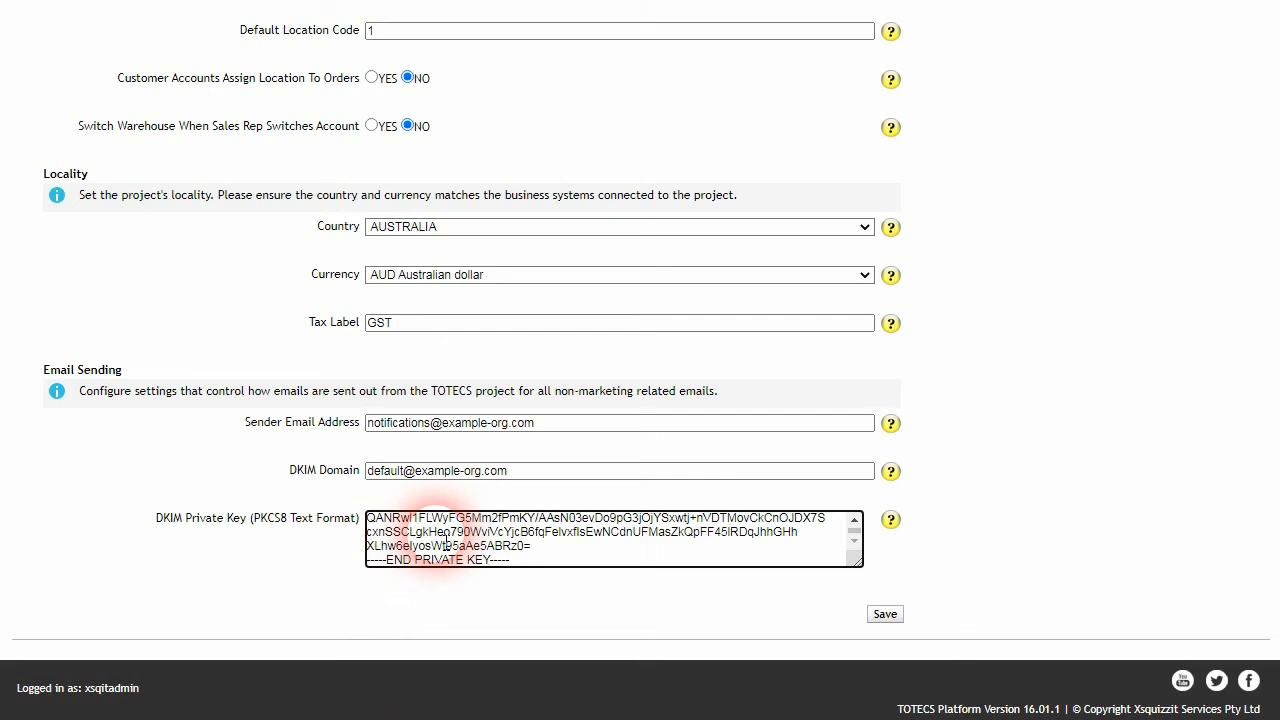
pyautogui.click(885, 614)
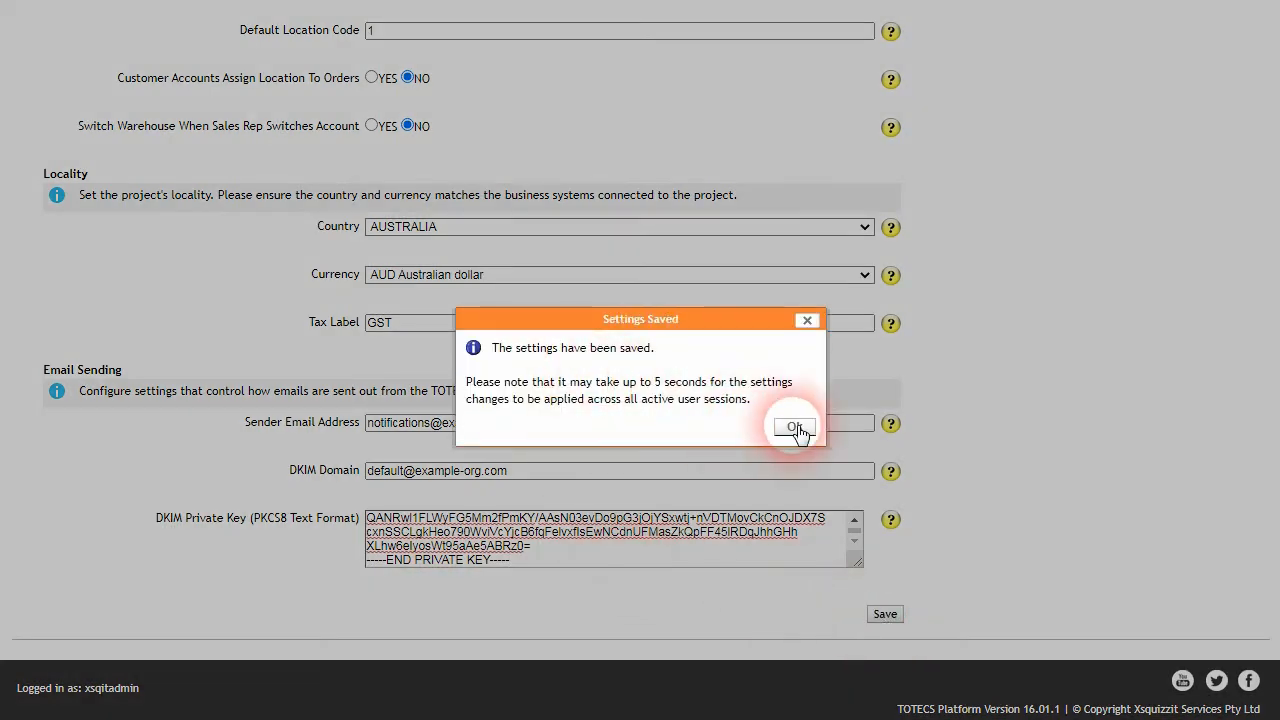
pyautogui.click(794, 427)
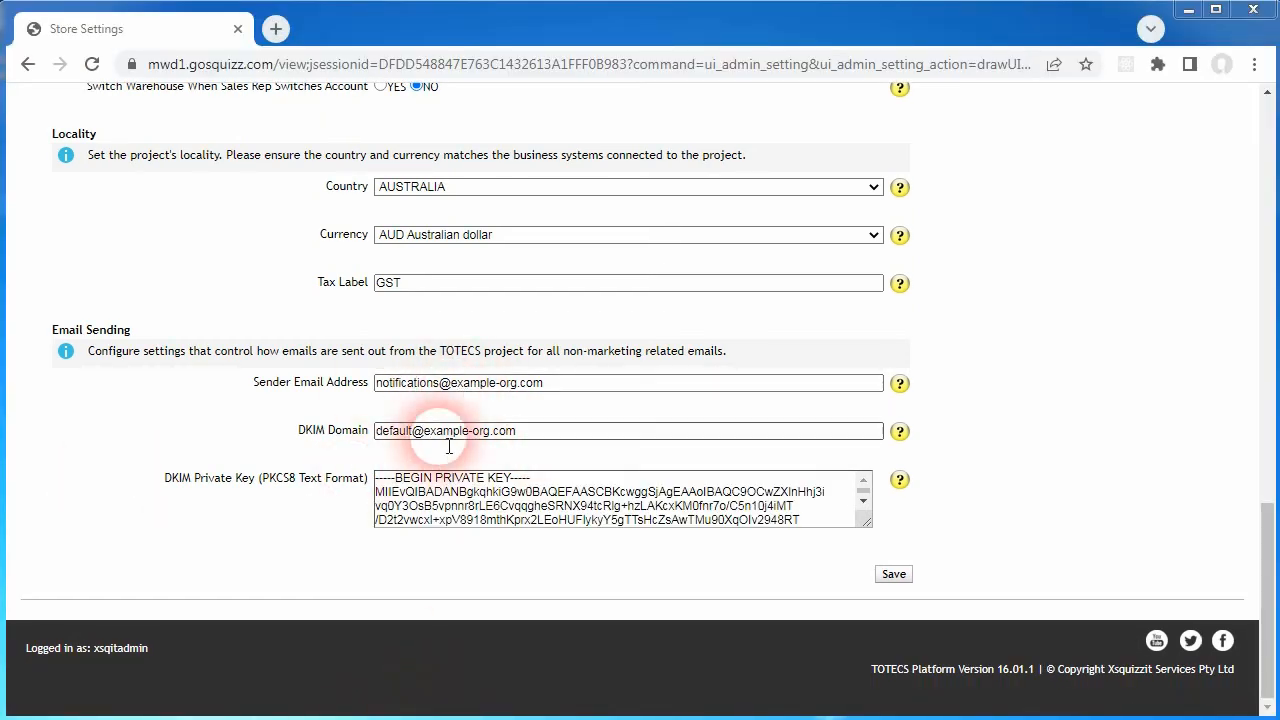
# Step: Review the domains of the sender and order submission email addresses and check the email fields in the Accounting and Organisation settings
pyautogui.moveTo(450, 383); pyautogui.dragTo(557, 400)
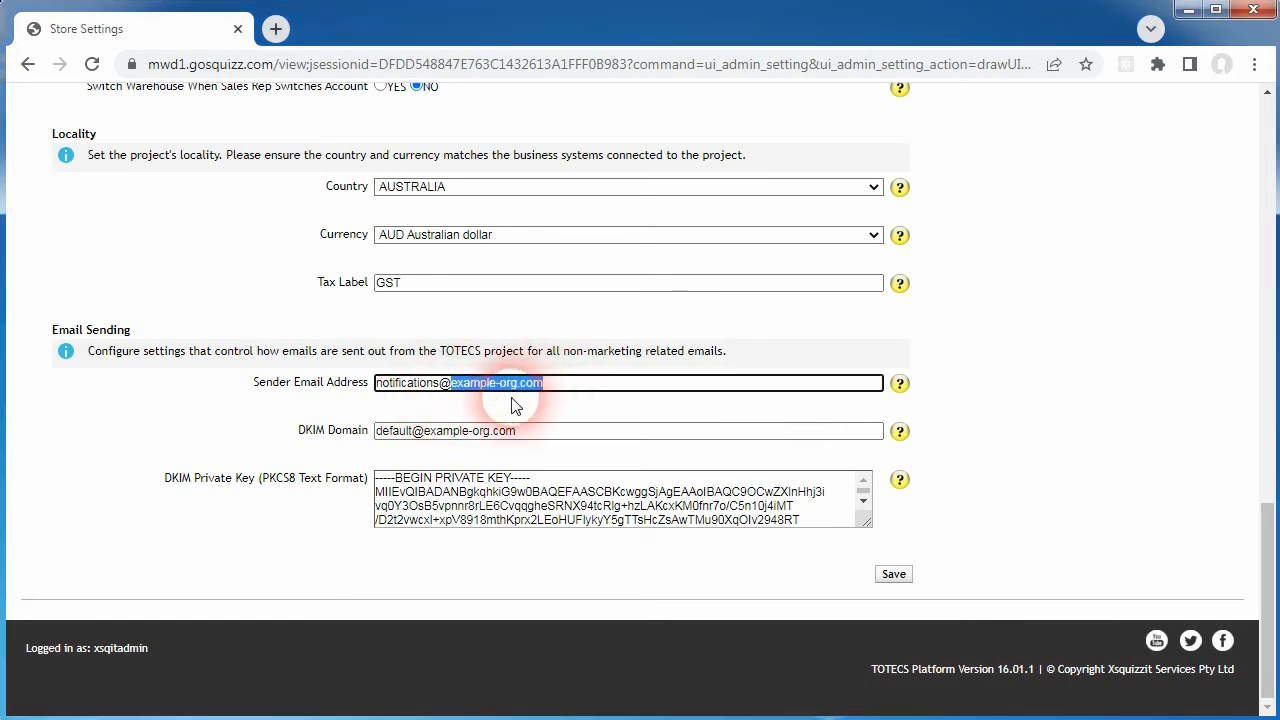
pyautogui.click(466, 395)
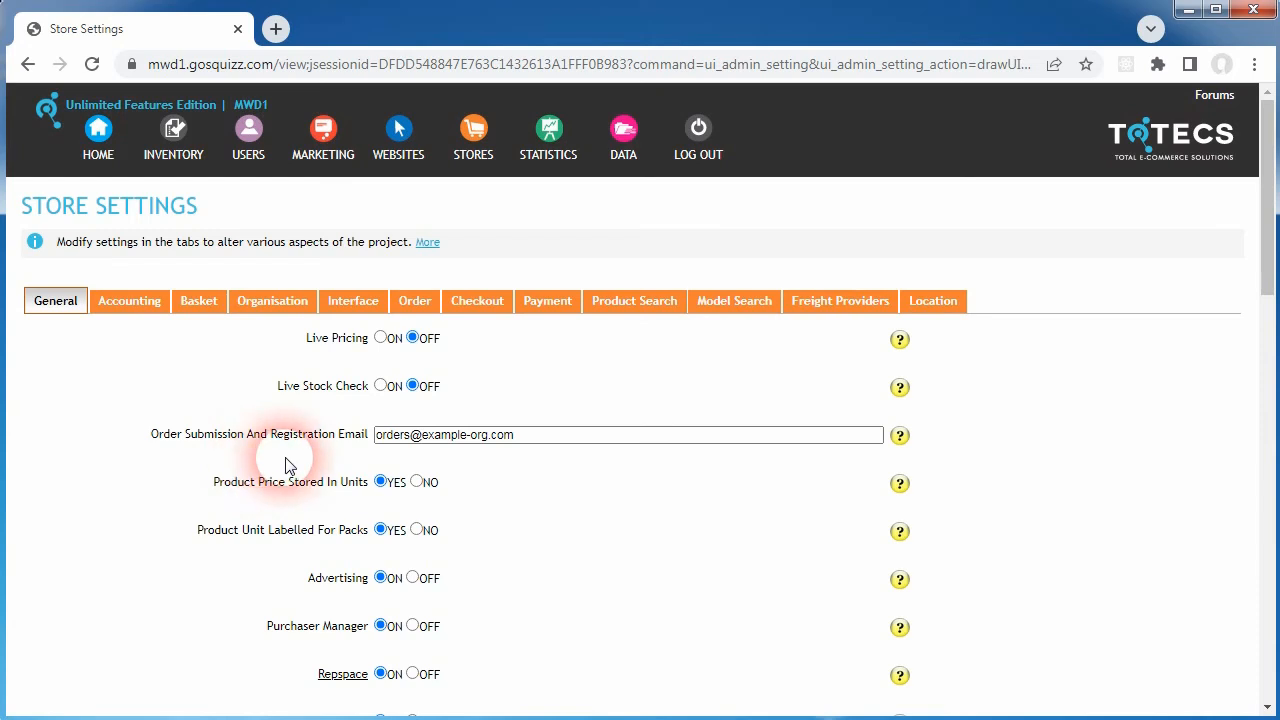
pyautogui.moveTo(418, 440); pyautogui.dragTo(530, 457)
pyautogui.click(540, 440)
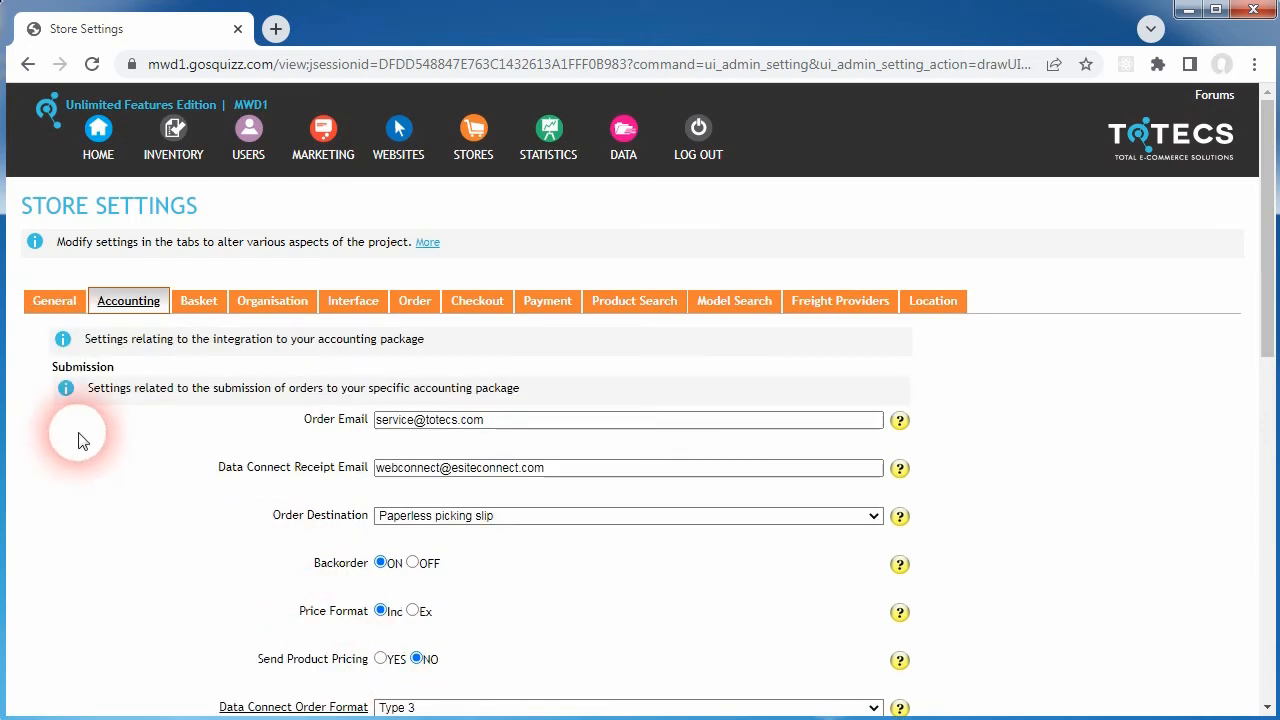
pyautogui.click(271, 301)
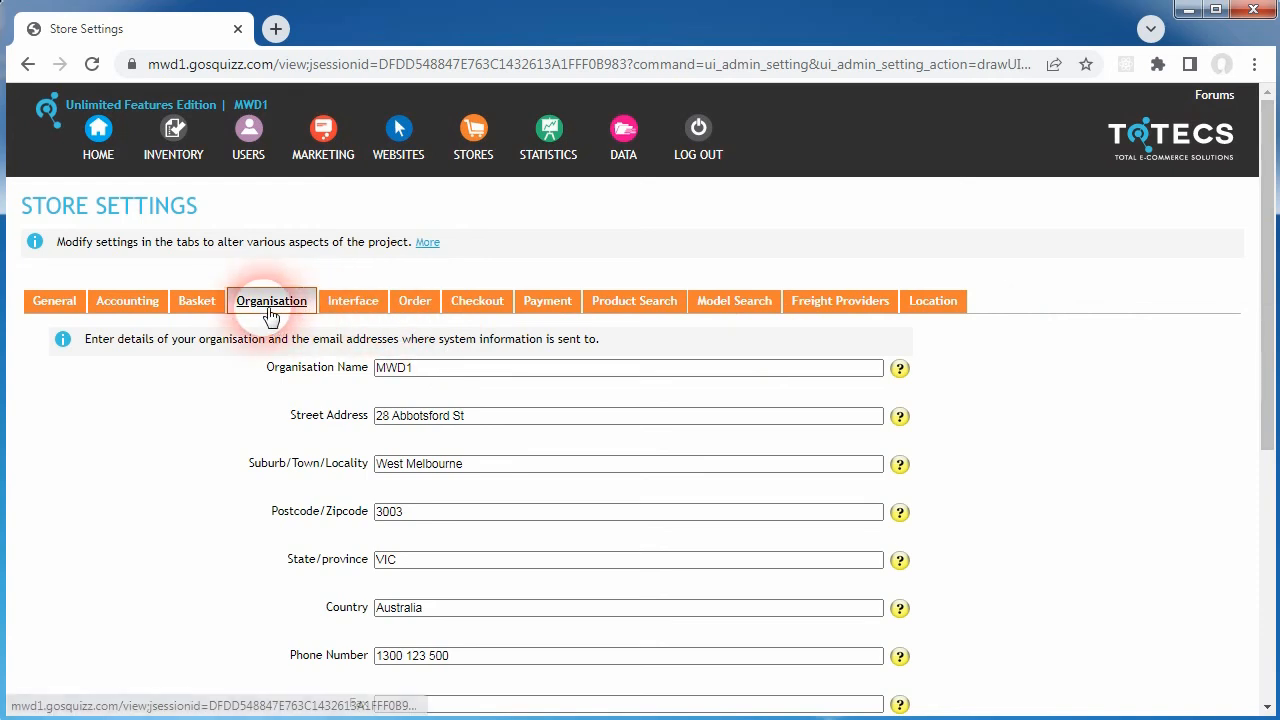
pyautogui.moveTo(1257, 314); pyautogui.dragTo(1251, 537)
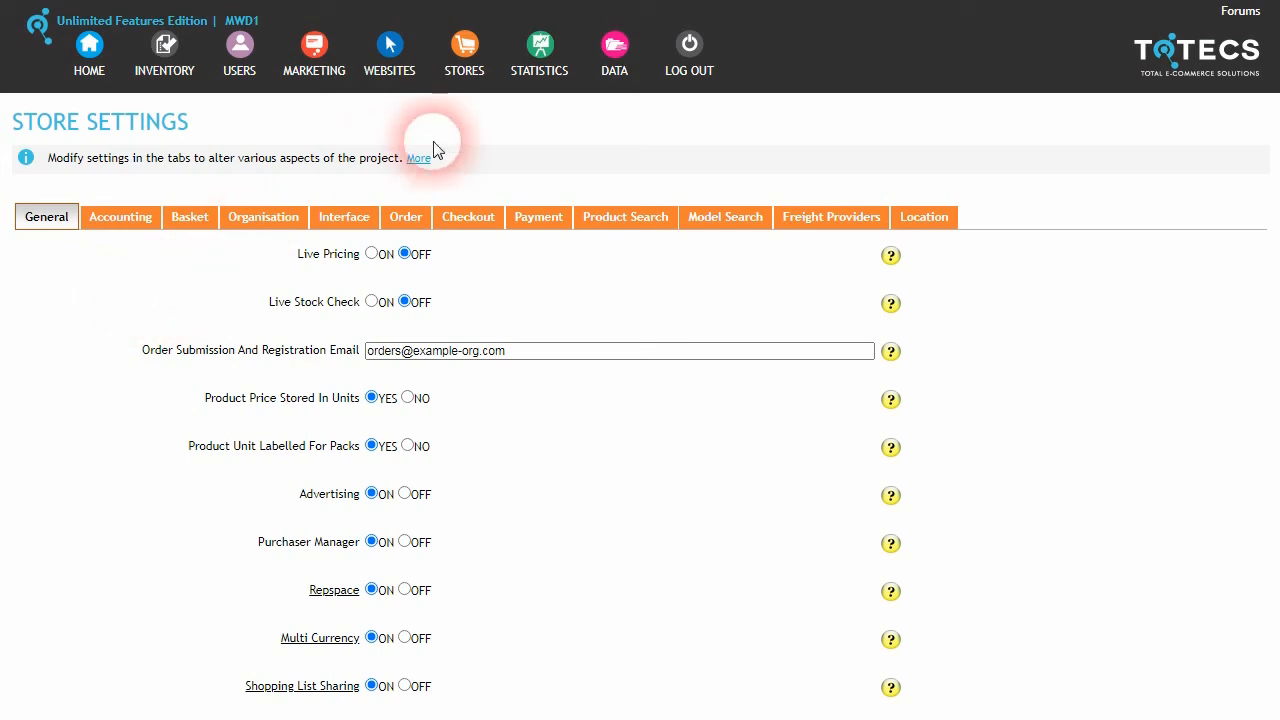
# Step: Open Emedia Messaging and add a new email item
pyautogui.click(323, 55)
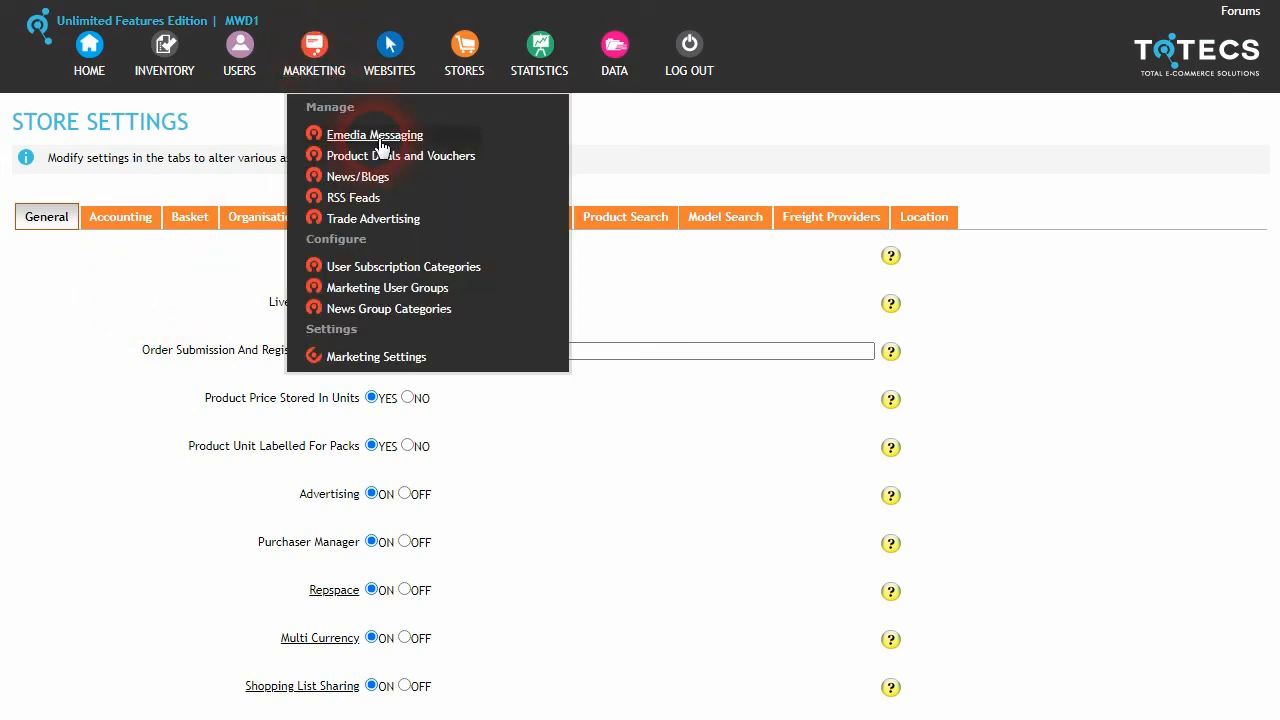
pyautogui.click(388, 146)
pyautogui.click(162, 517)
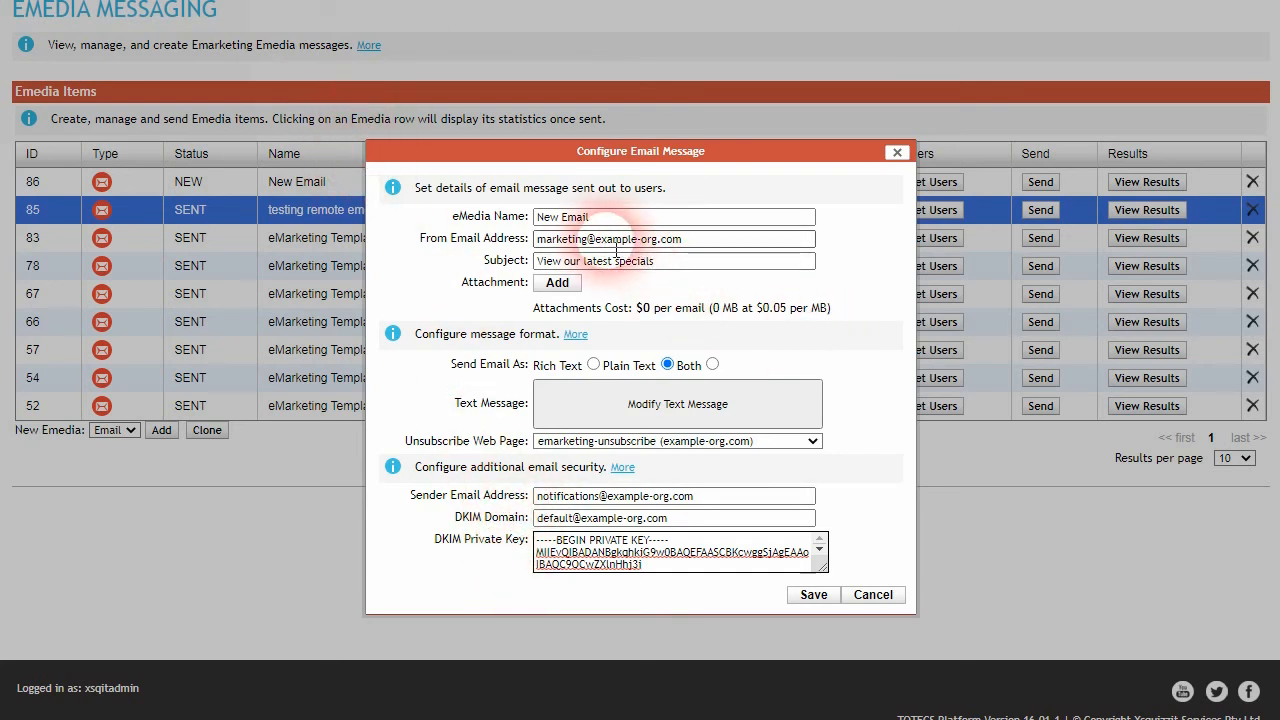
# Step: Change the domain to example2-org.com in the From Email Address, Sender Email Address and DKIM Domain, and go to the DKIM Private Key field
pyautogui.click(680, 239)
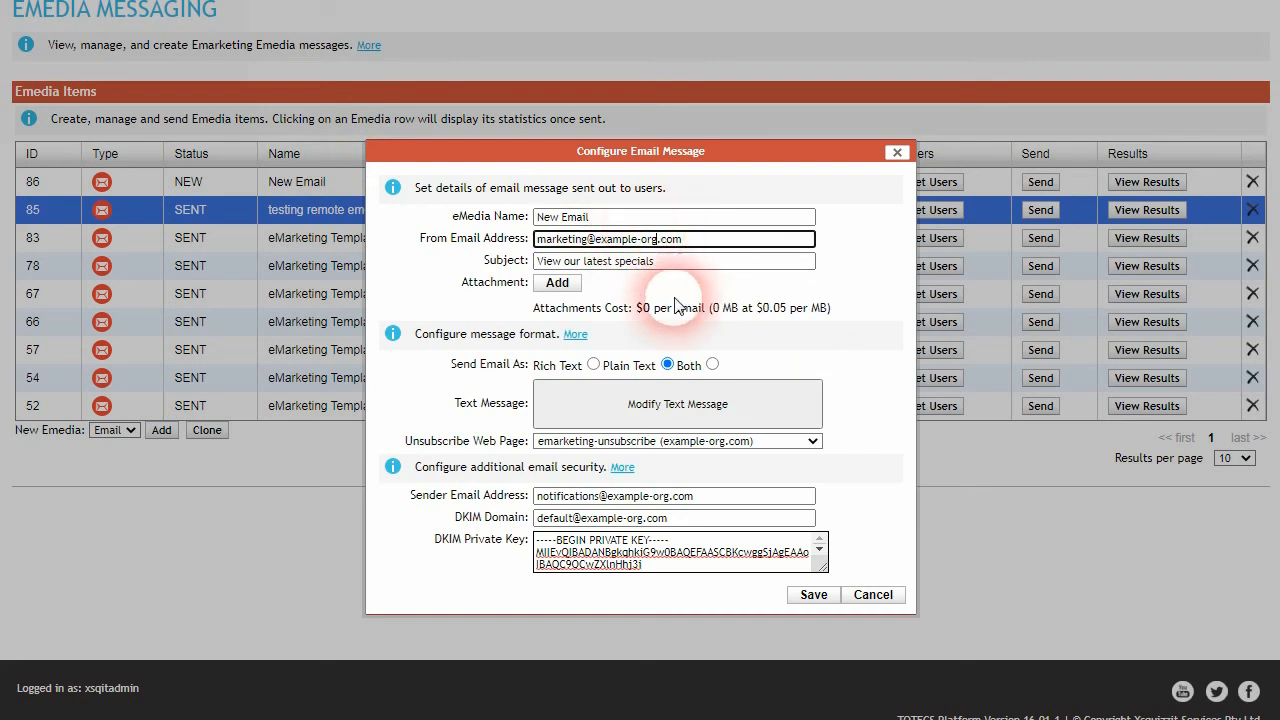
pyautogui.write('2')
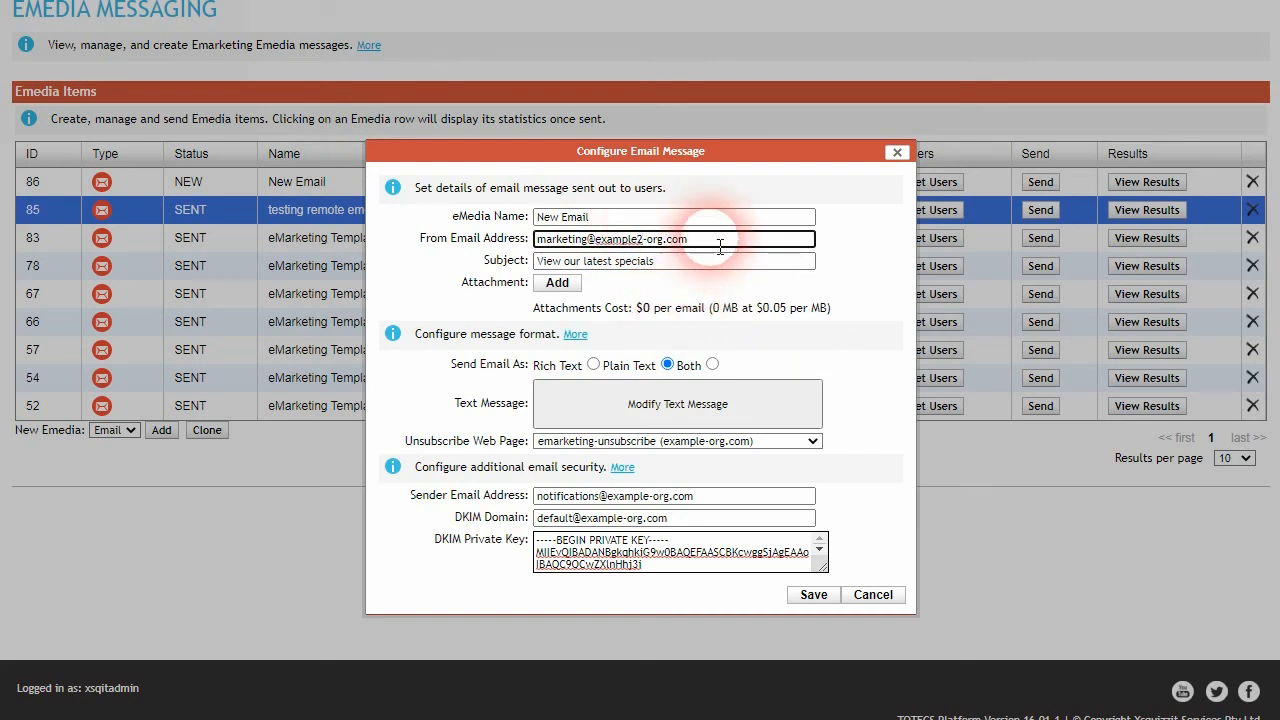
pyautogui.click(622, 496)
pyautogui.write('2')
pyautogui.click(623, 518)
pyautogui.write('2')
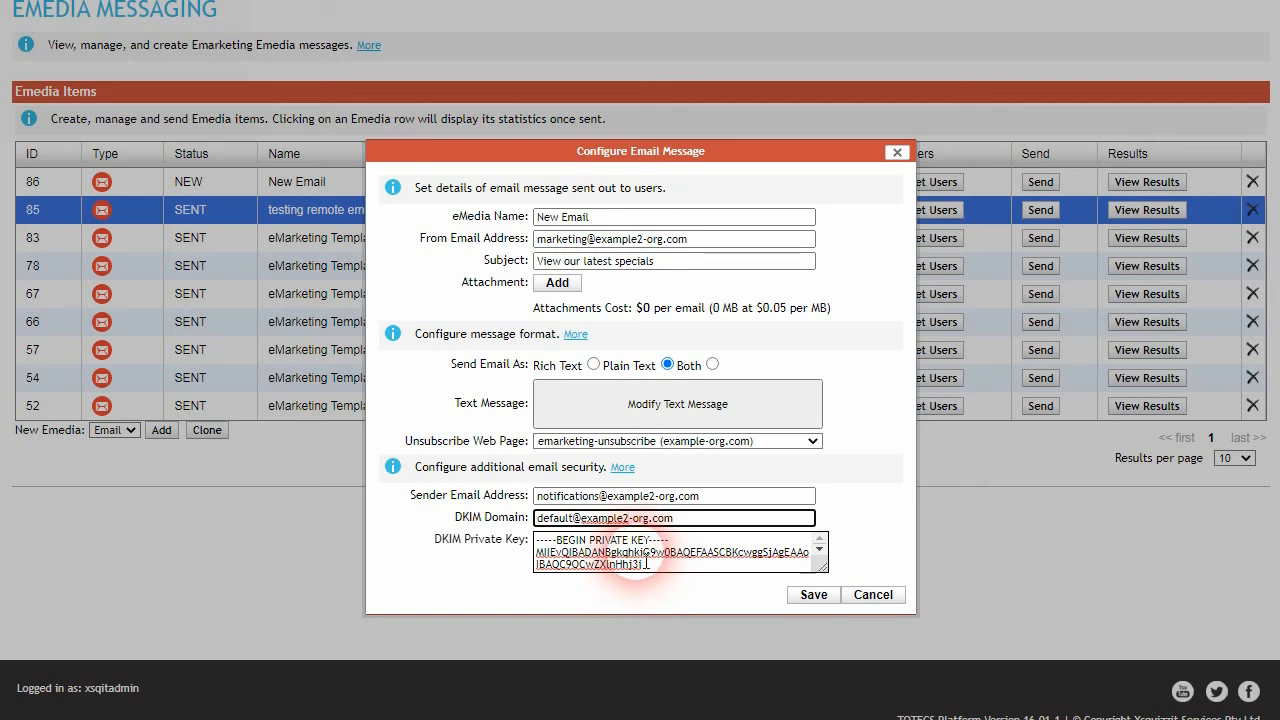
pyautogui.click(652, 566)
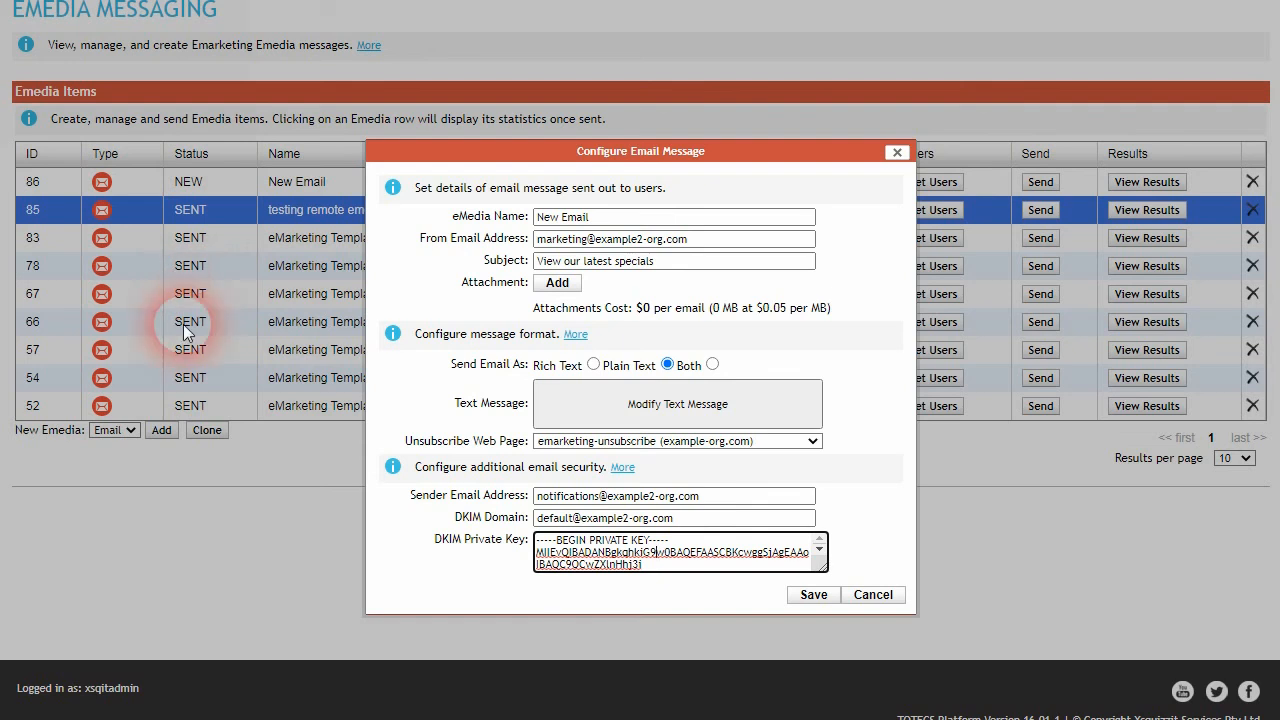
# Step: Check the private key in the DKIM Private Key field and cancel the email message configuration
pyautogui.click(606, 563)
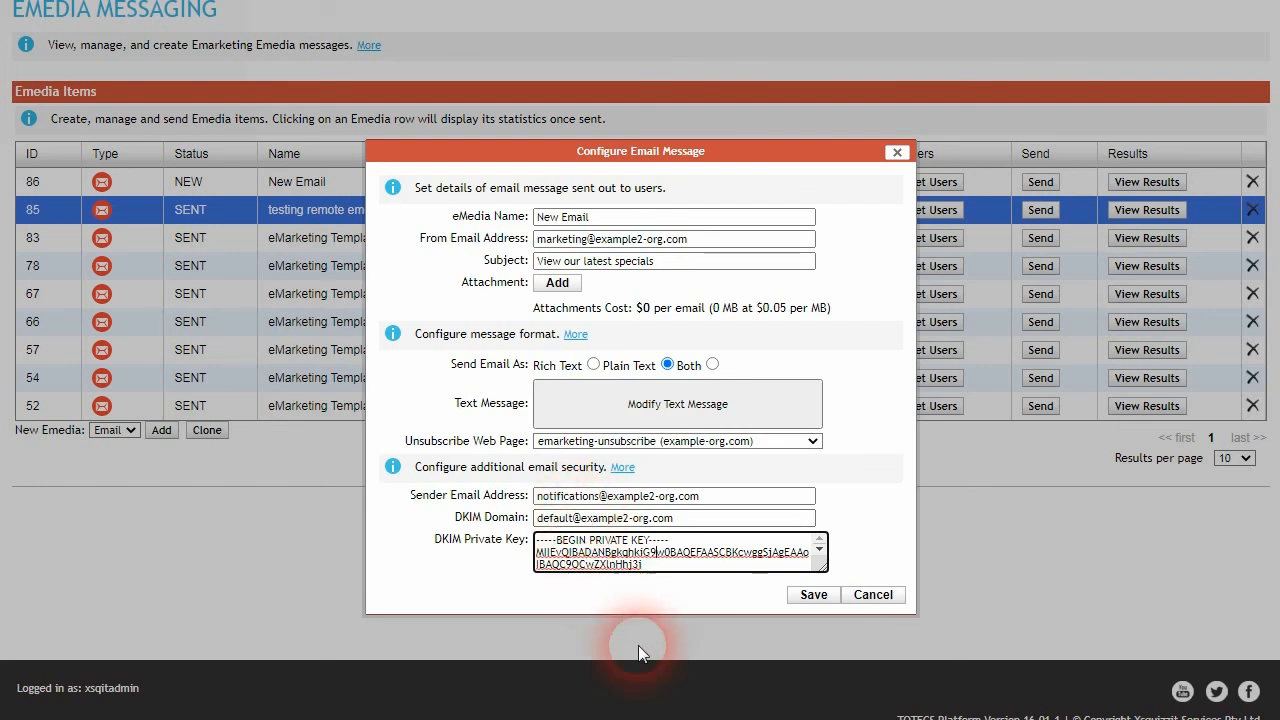
pyautogui.click(869, 597)
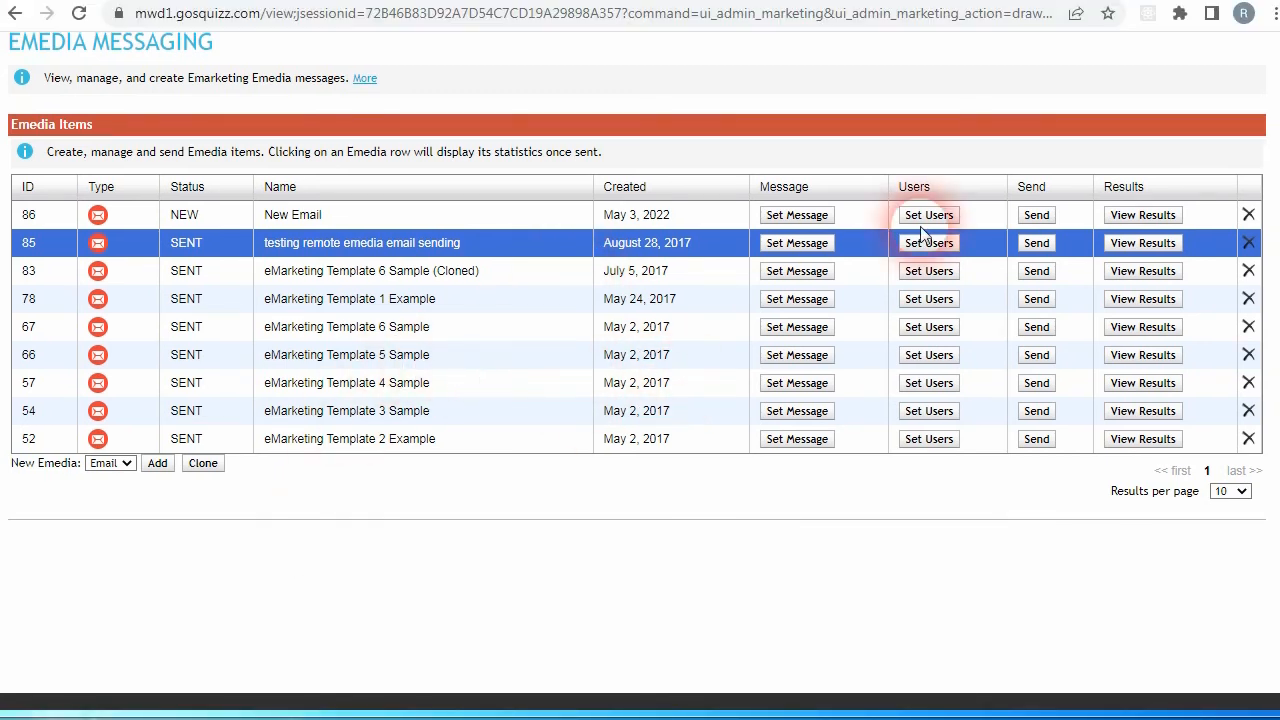
# Step: Open the send options of the New Email item and review the test email address for a test send
pyautogui.click(1036, 215)
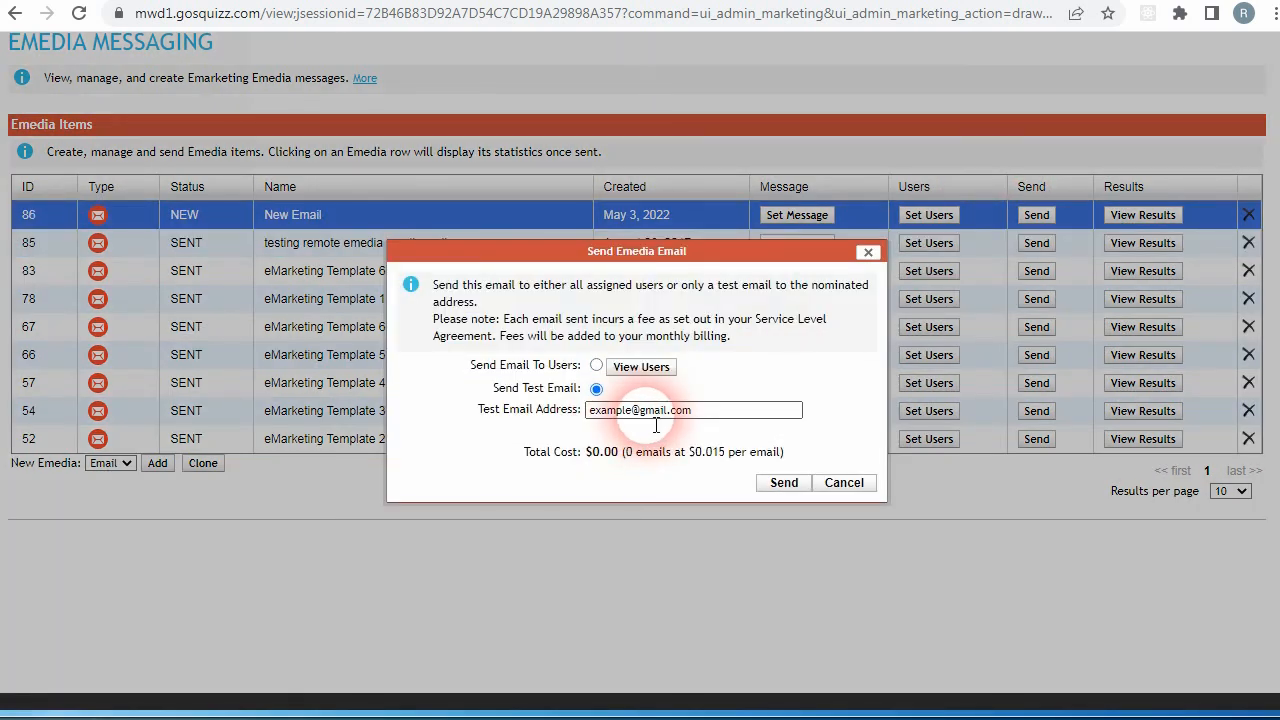
pyautogui.moveTo(658, 411); pyautogui.dragTo(586, 411)
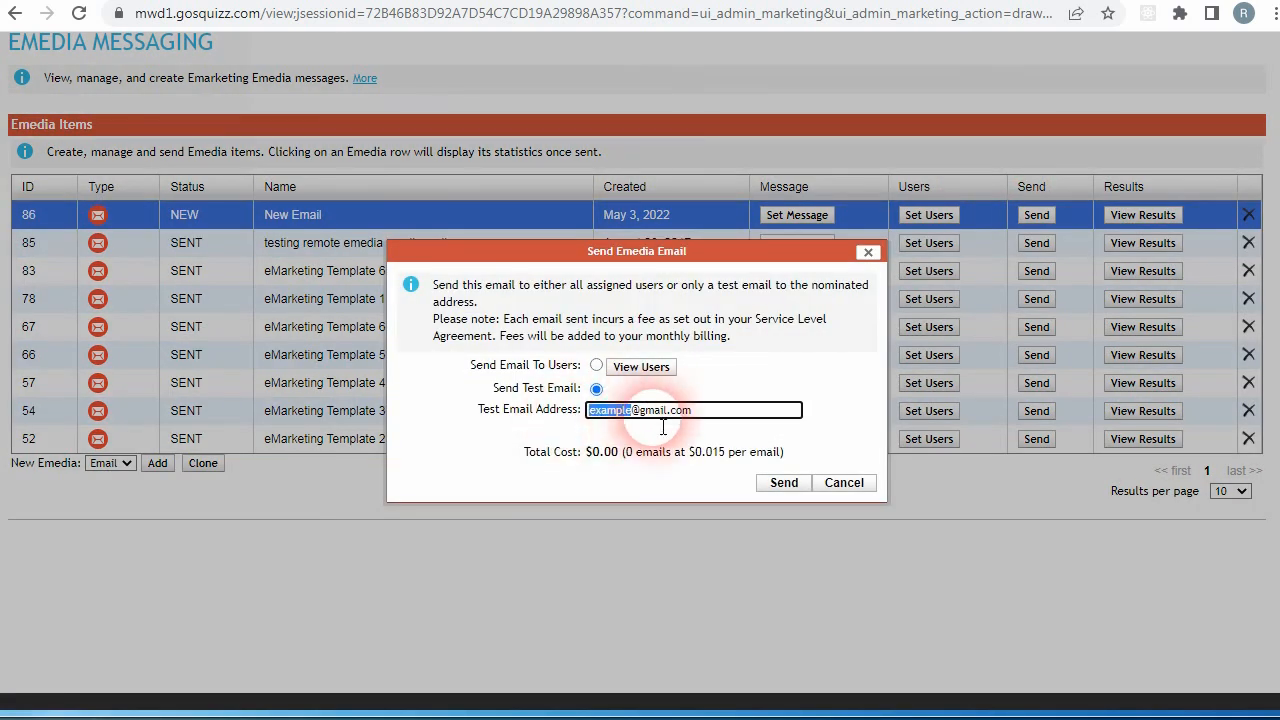
pyautogui.click(724, 432)
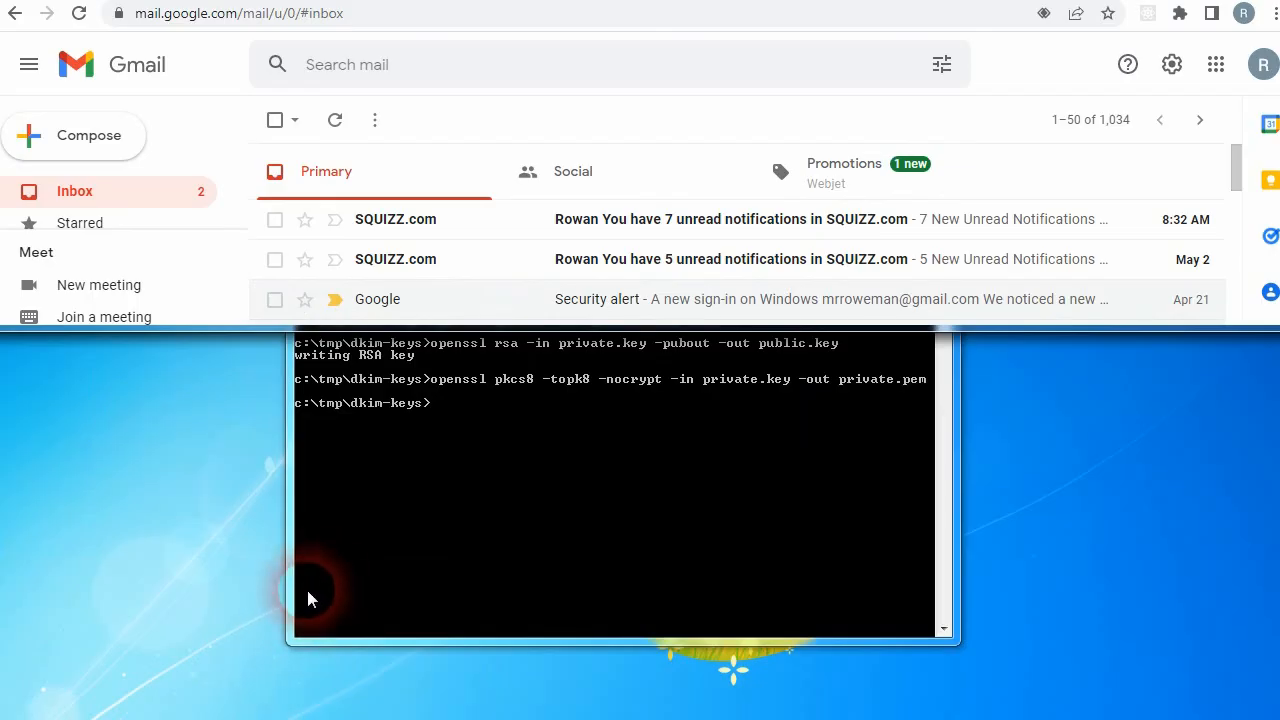
# Step: Switch to Gmail and show the original source of the received SQUIZZ.com notification email
pyautogui.click(397, 217)
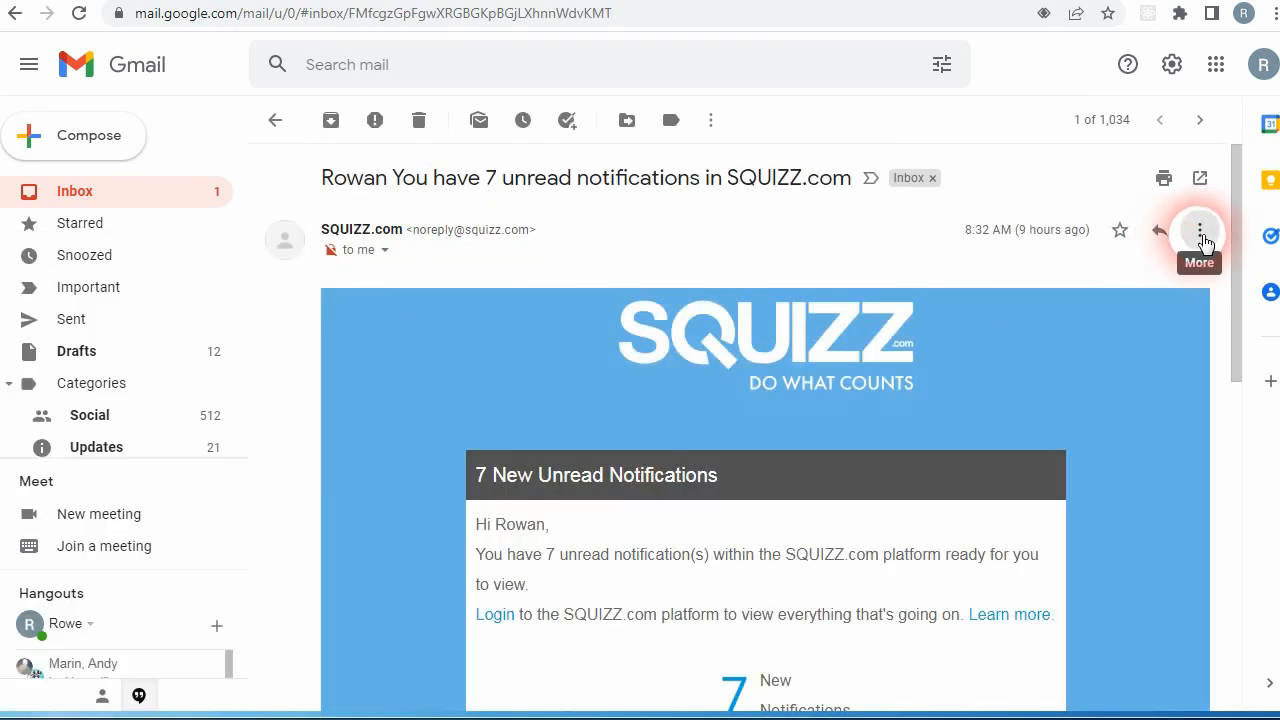
pyautogui.click(1200, 232)
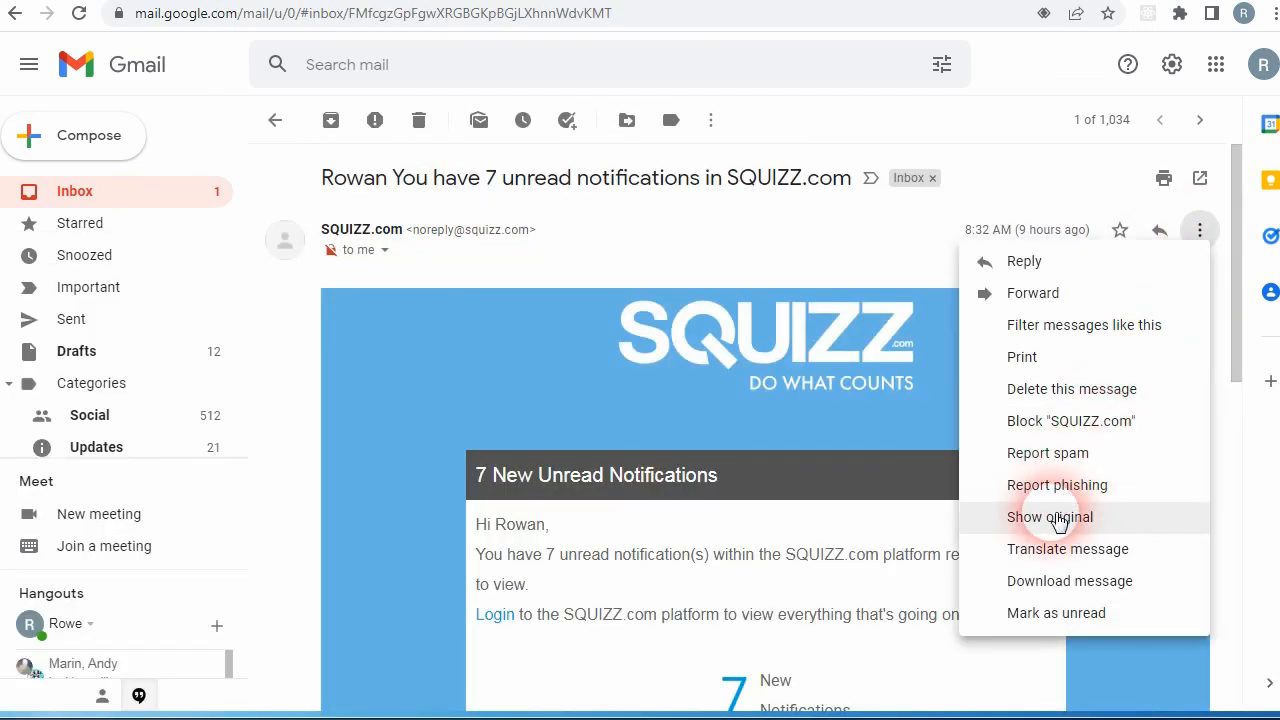
pyautogui.click(1052, 517)
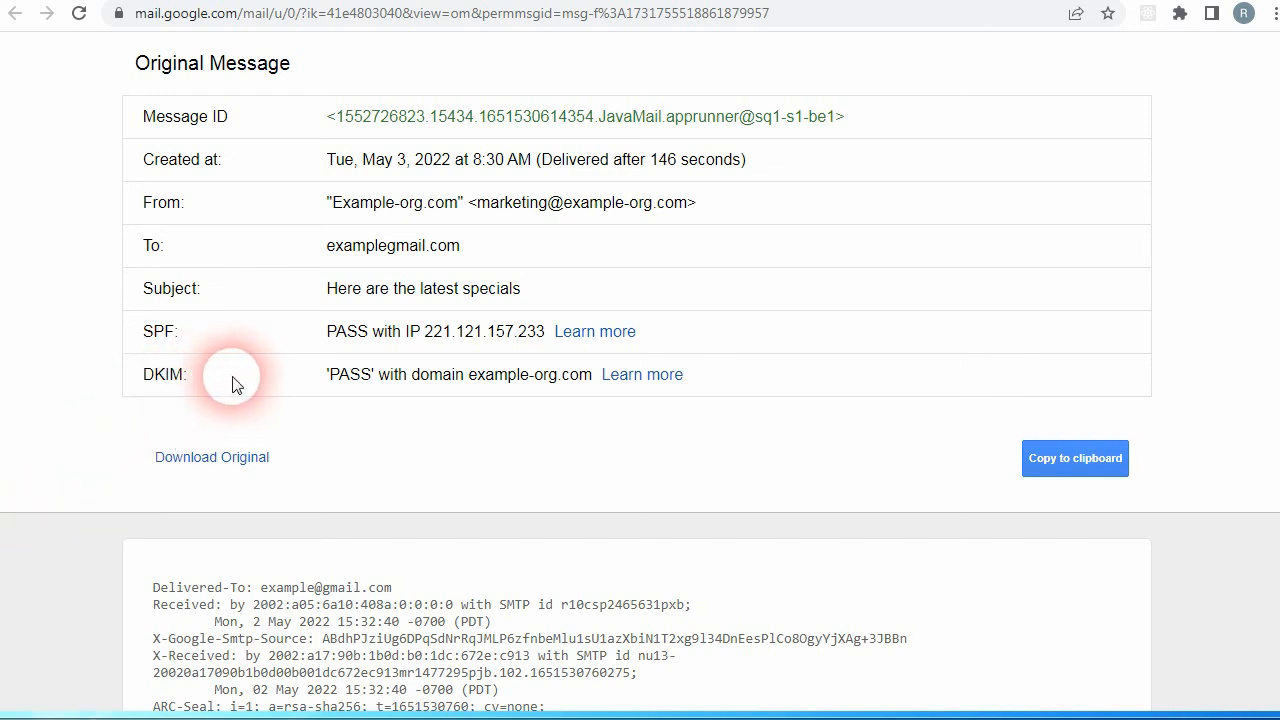
# Step: Check the DKIM result in the summary of the original message
pyautogui.doubleClick(345, 380)
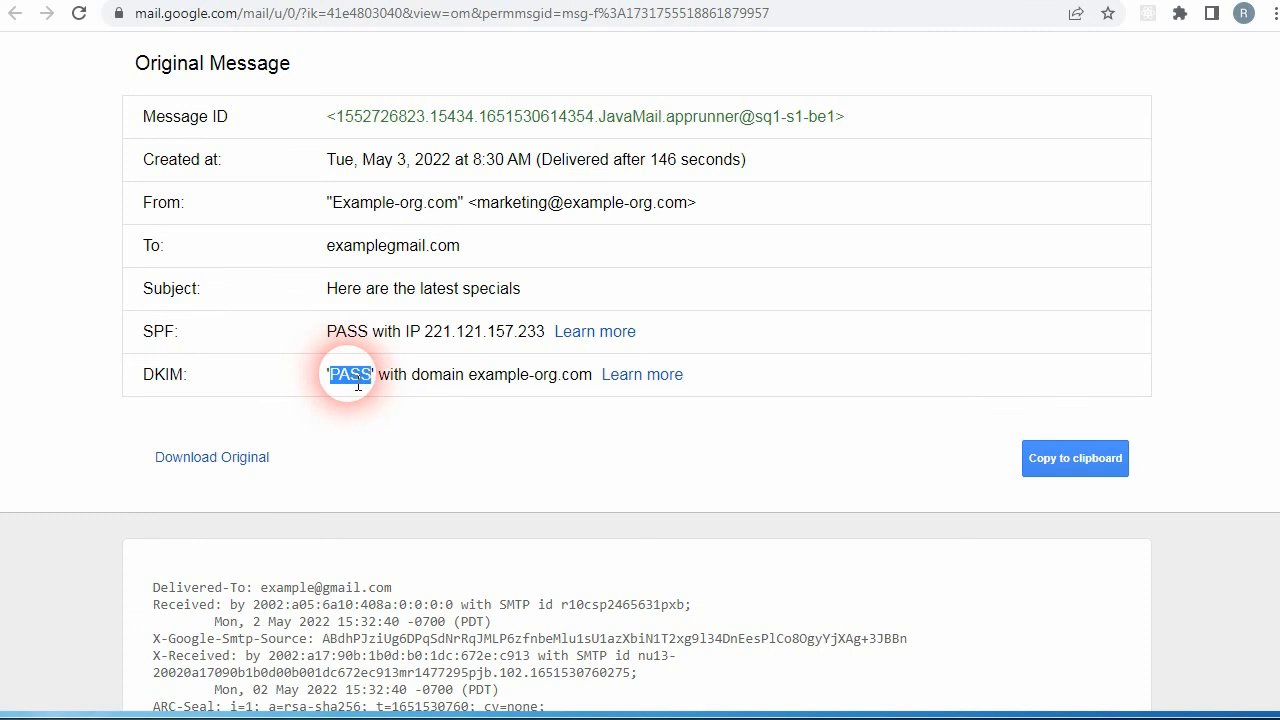
pyautogui.click(358, 385)
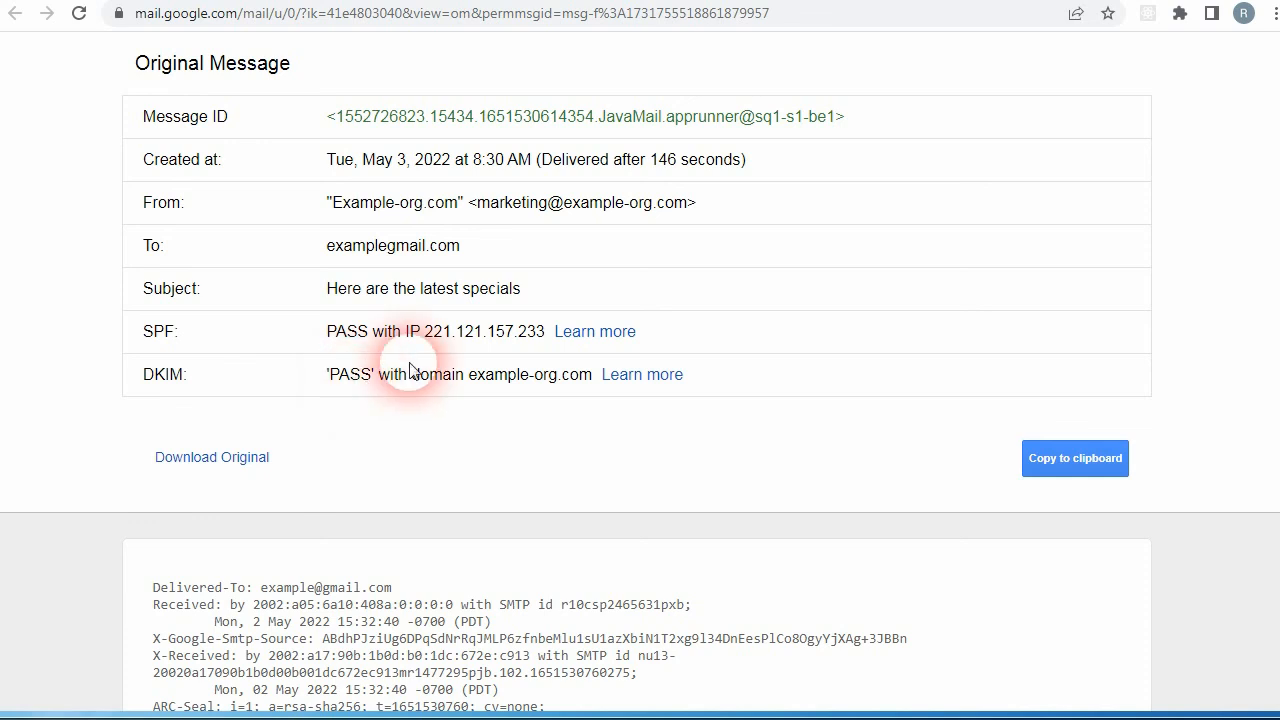
pyautogui.moveTo(372, 376); pyautogui.dragTo(343, 377)
pyautogui.click(376, 364)
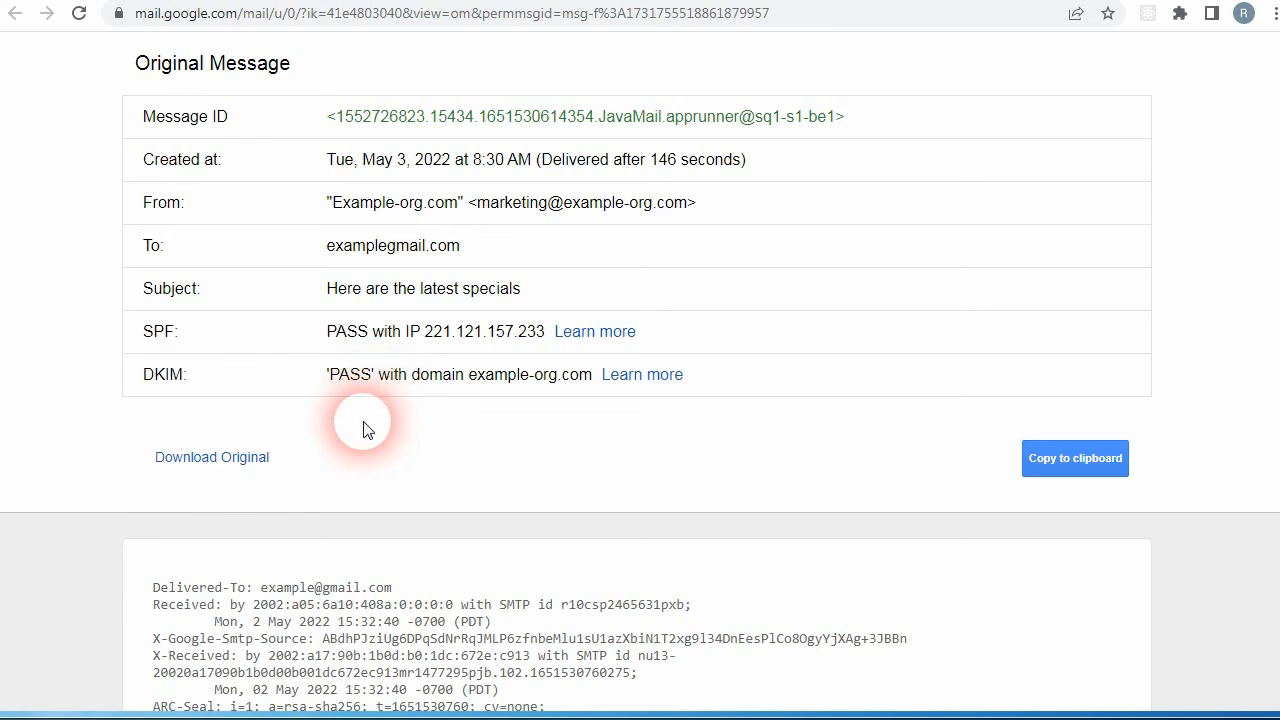
# Step: Examine the DKIM-Signature header, its signature value and the From address in the raw message headers
pyautogui.hotkey('ctrl', 'f')
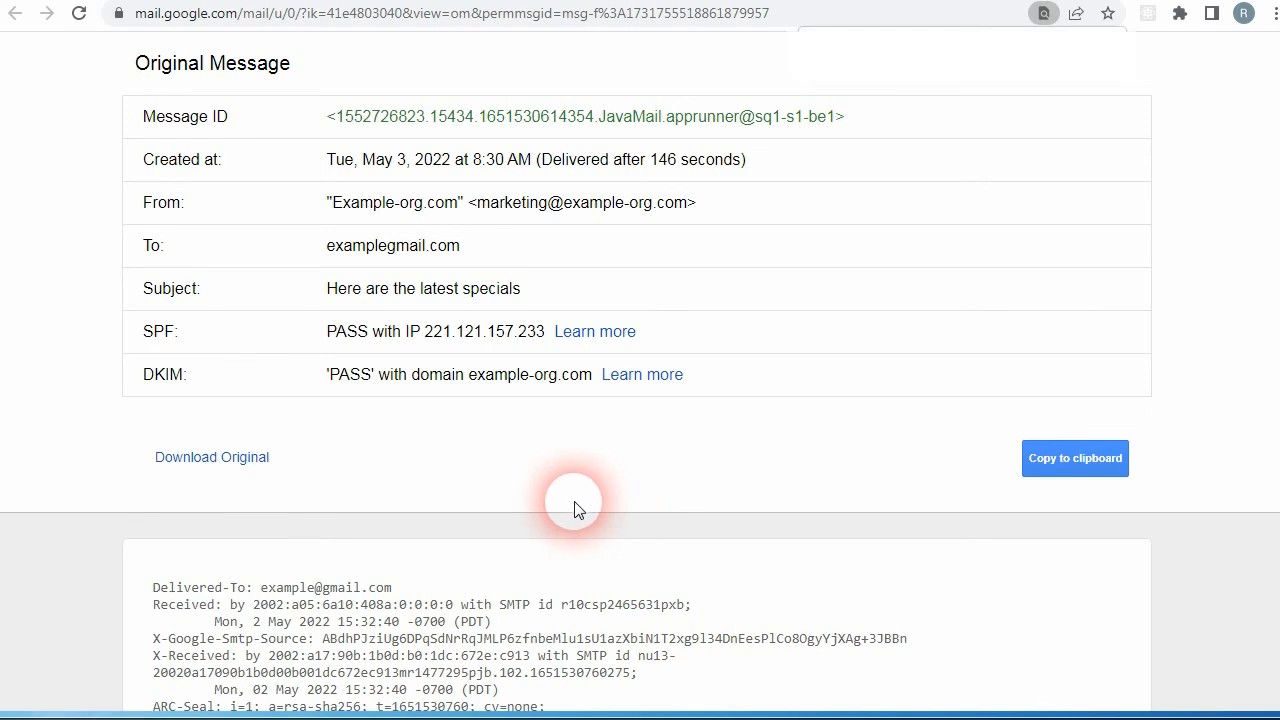
pyautogui.scroll(-6, 320, 485)
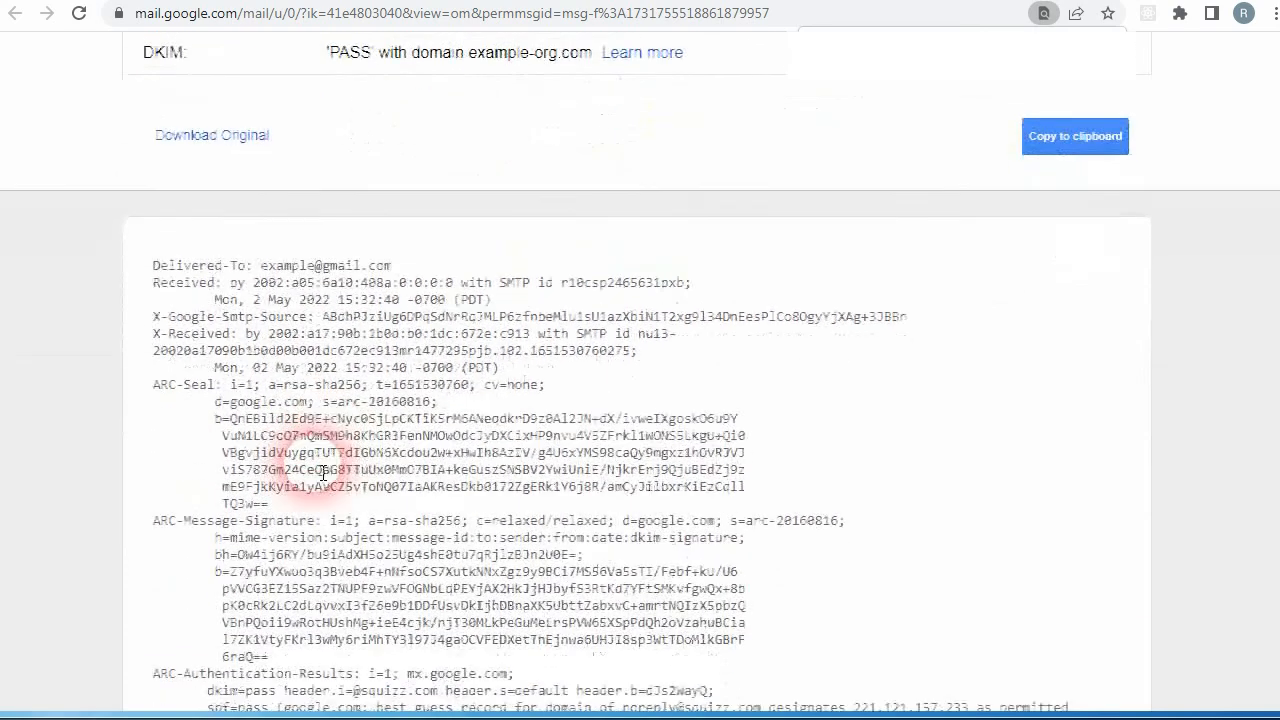
pyautogui.scroll(-2, 316, 467)
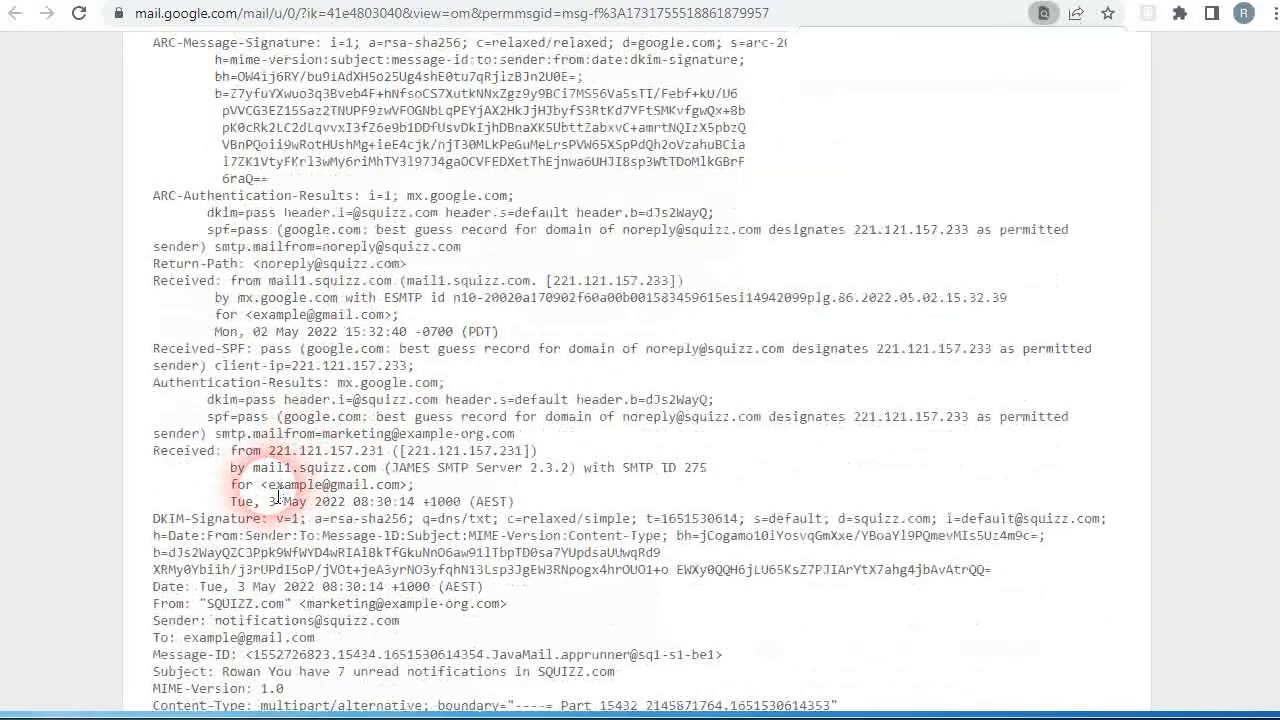
pyautogui.moveTo(146, 519)
pyautogui.mouseDown()
pyautogui.moveTo(260, 530)
pyautogui.moveTo(262, 548)
pyautogui.moveTo(358, 588)
pyautogui.moveTo(838, 591)
pyautogui.moveTo(1000, 578)
pyautogui.mouseUp()
pyautogui.click(706, 598)
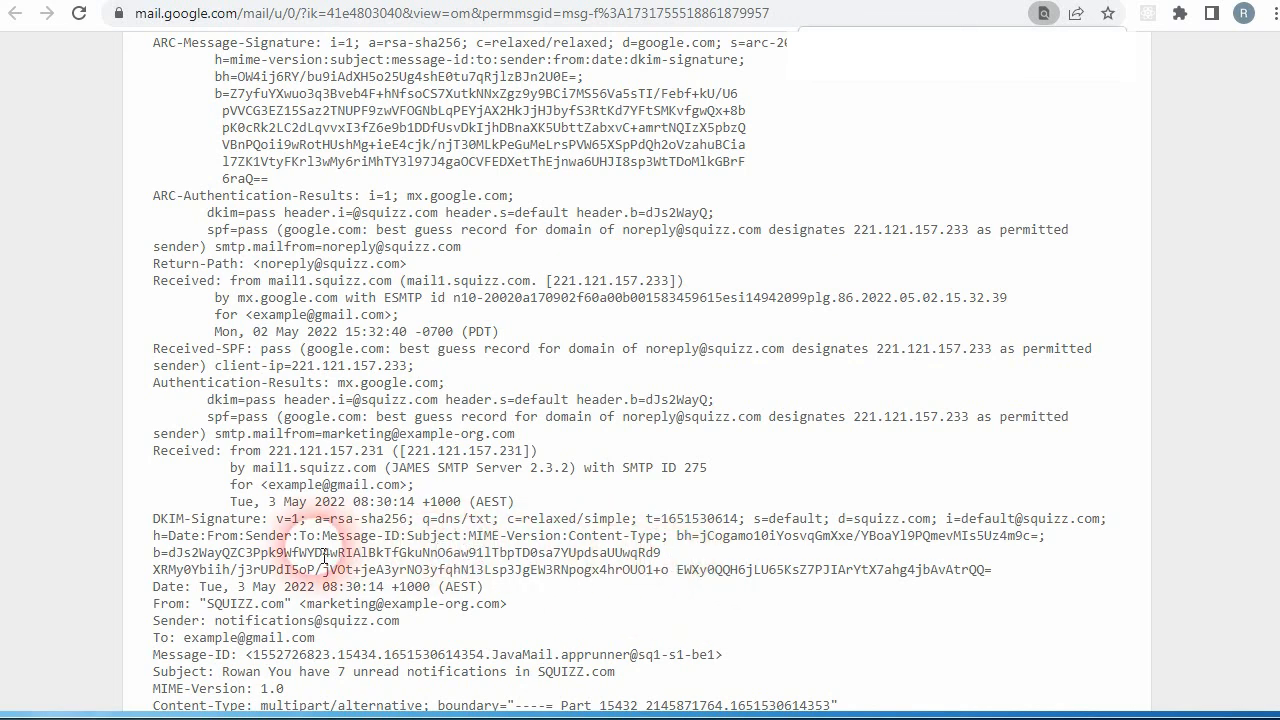
pyautogui.moveTo(245, 553); pyautogui.dragTo(487, 585)
pyautogui.click(487, 580)
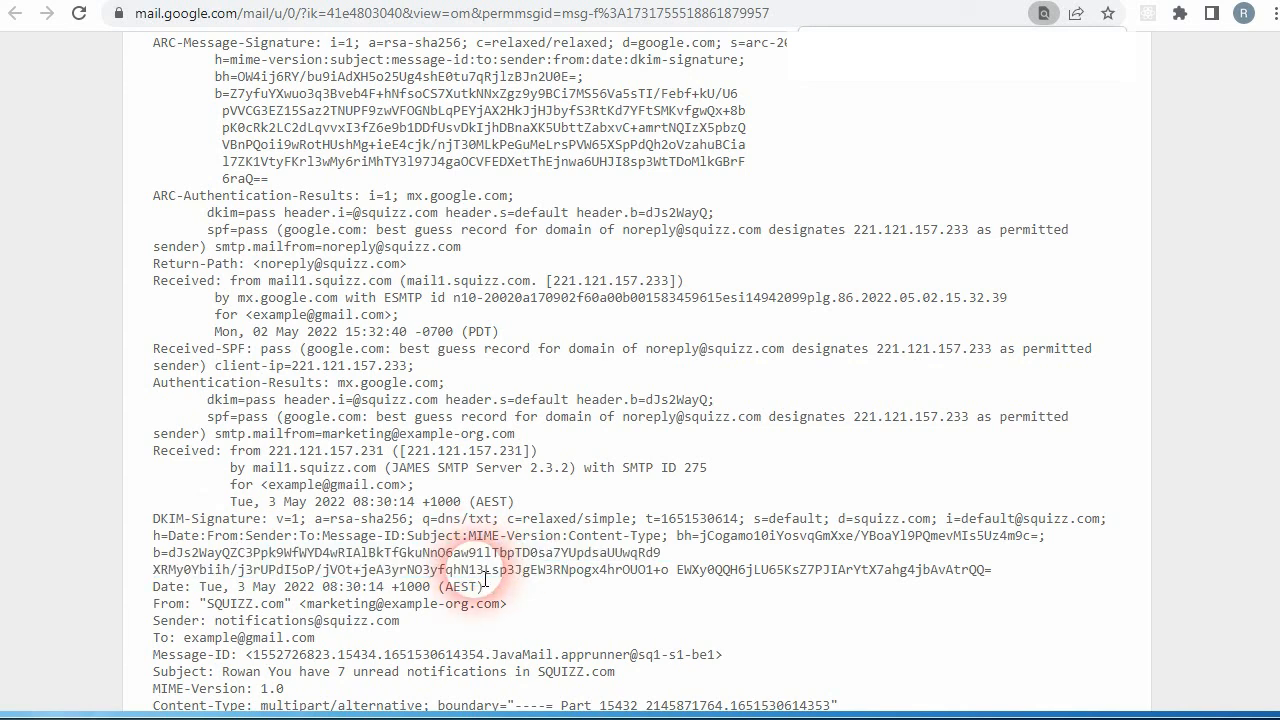
pyautogui.doubleClick(451, 610)
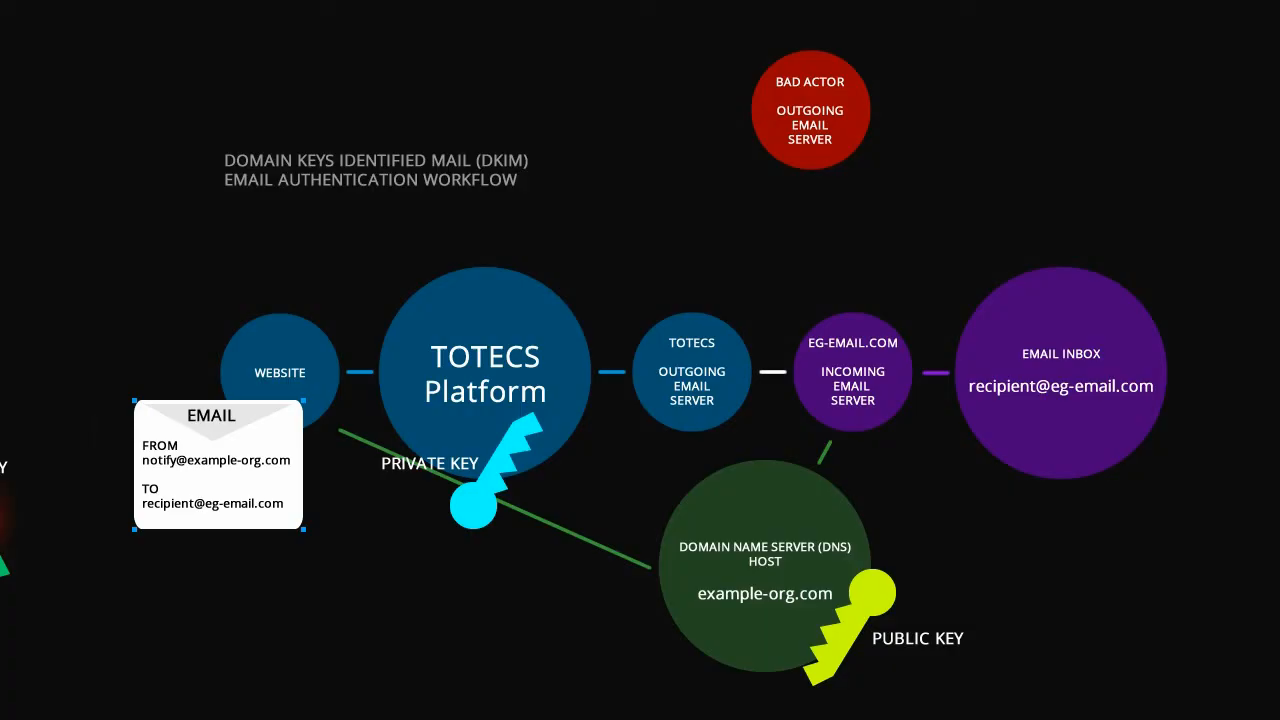
pyautogui.click(68, 535)
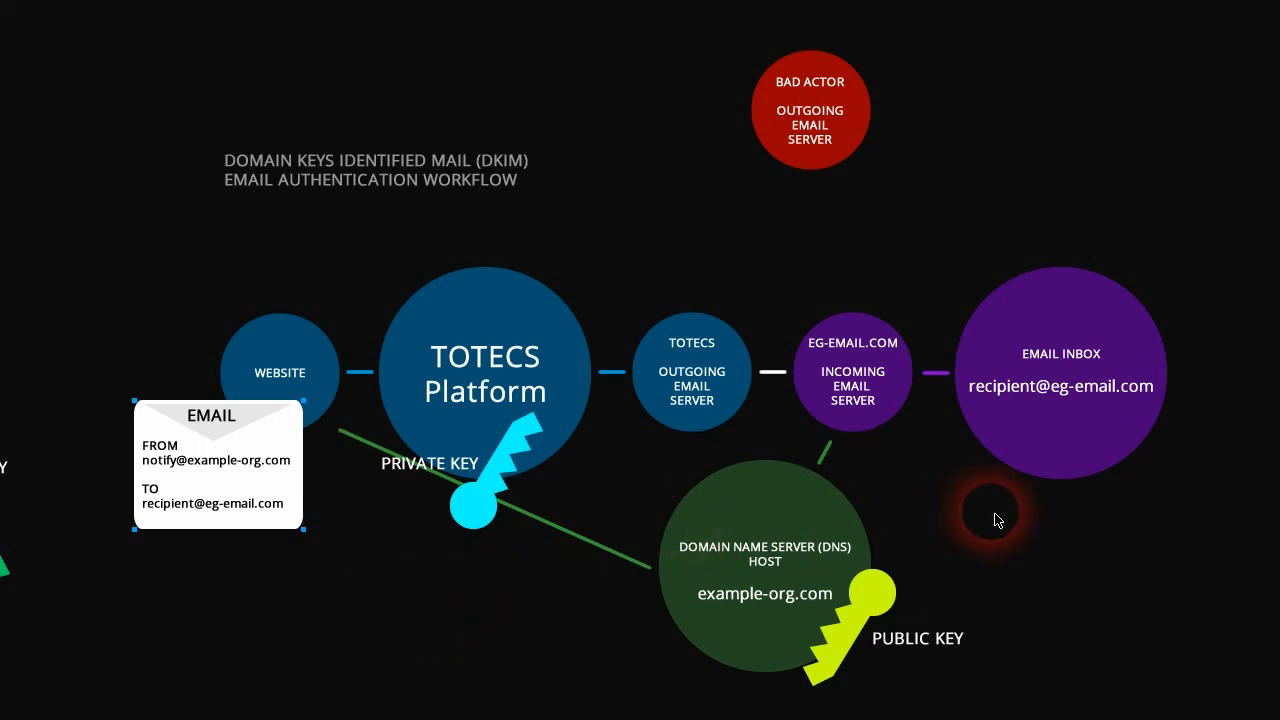
pyautogui.click(760, 618)
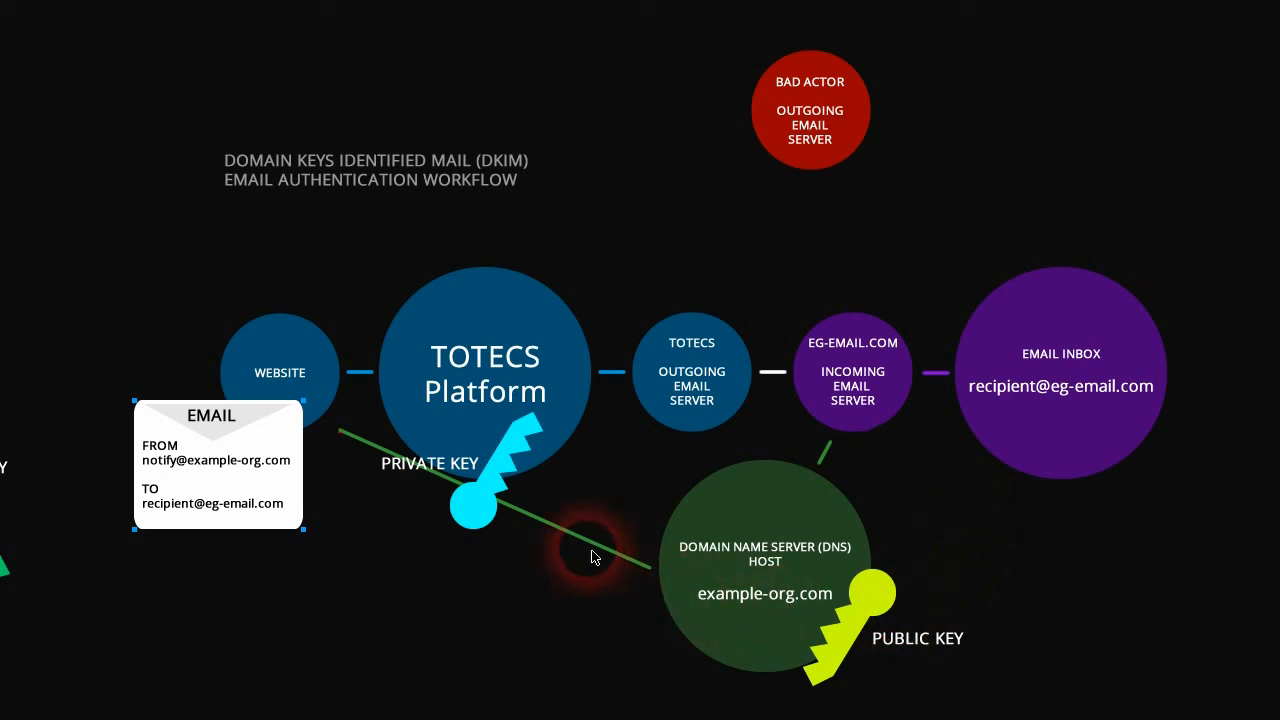
pyautogui.click(487, 447)
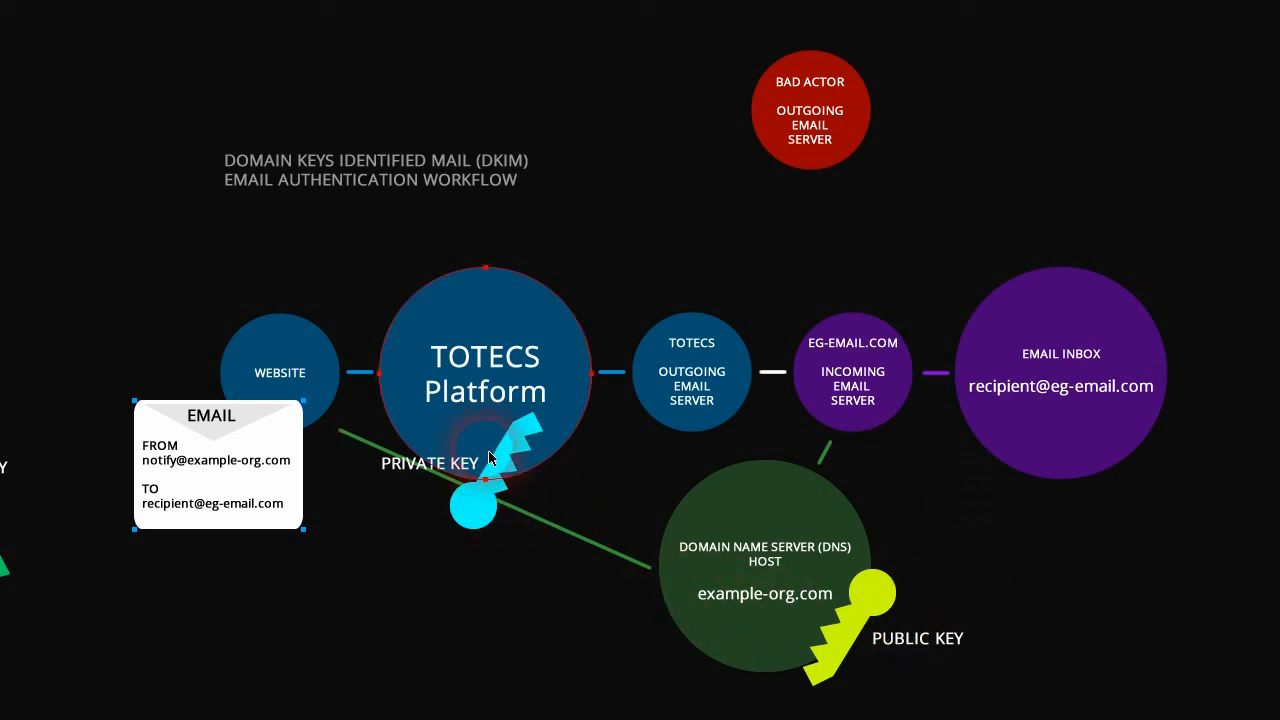
pyautogui.click(370, 480)
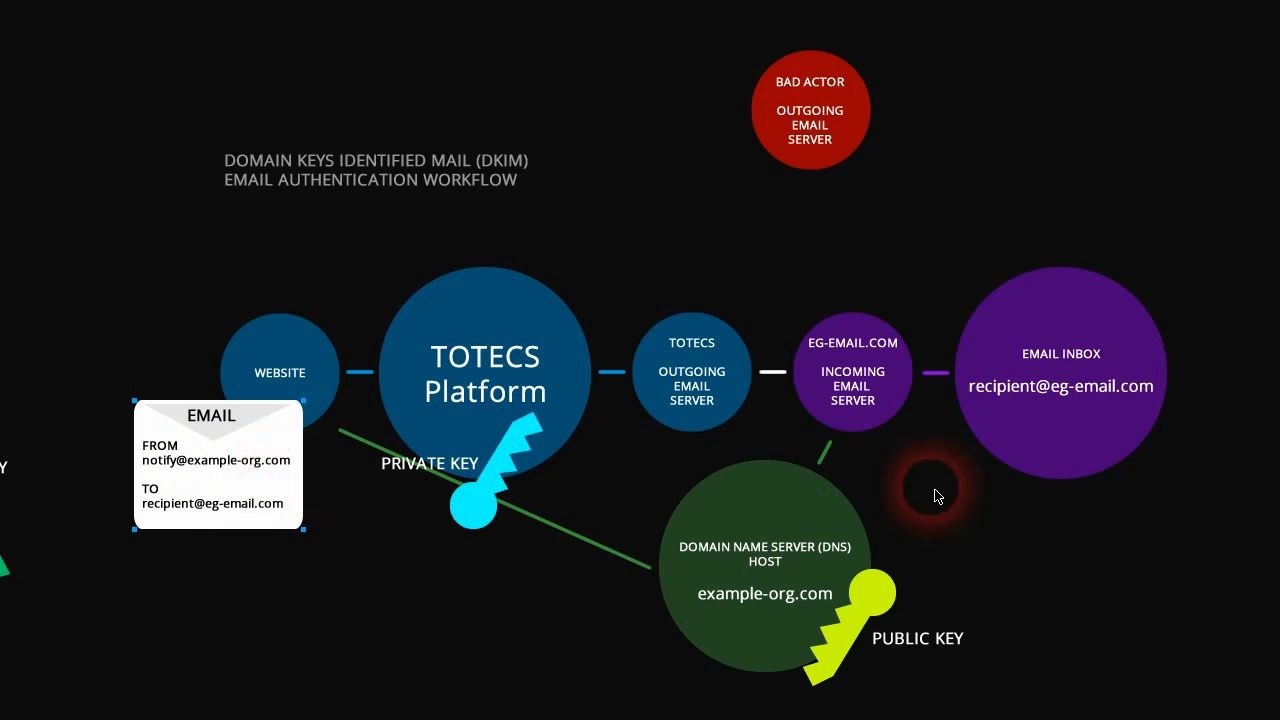
pyautogui.click(858, 428)
pyautogui.click(560, 429)
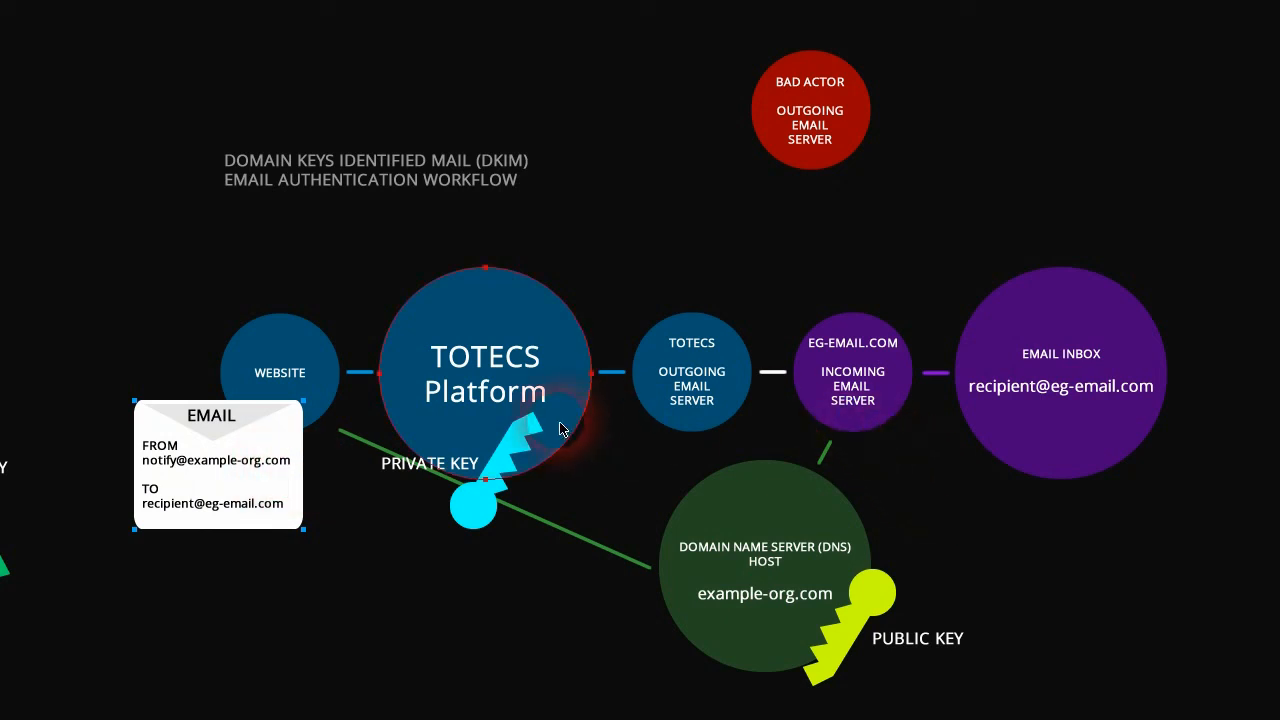